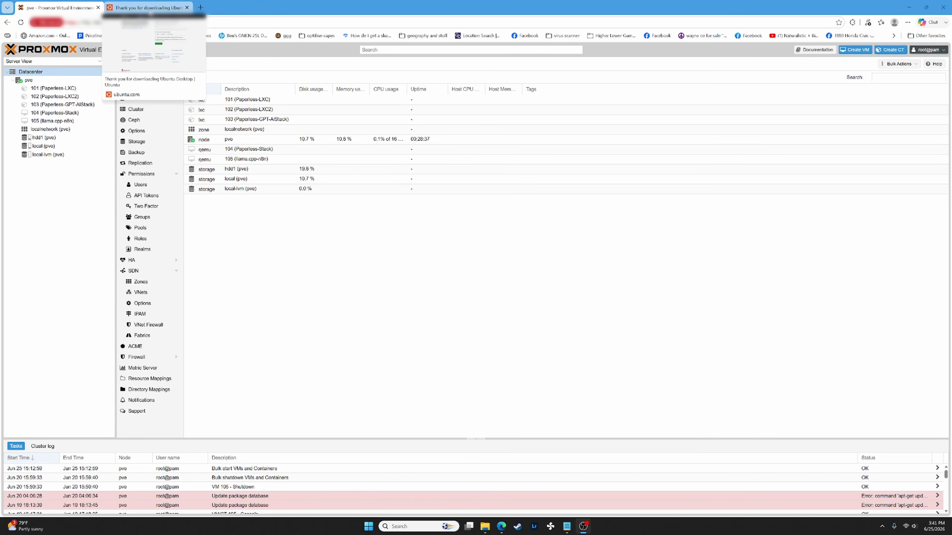
- Return to the Ubuntu 26.04 LTS download page and highlight the Intel or AMD 64-bit option
click(149, 8)
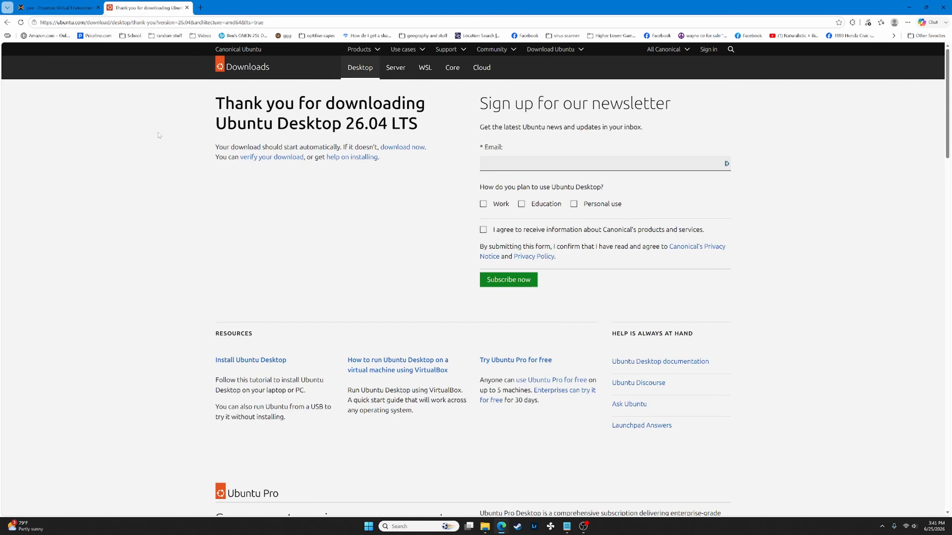
key(alt+Left)
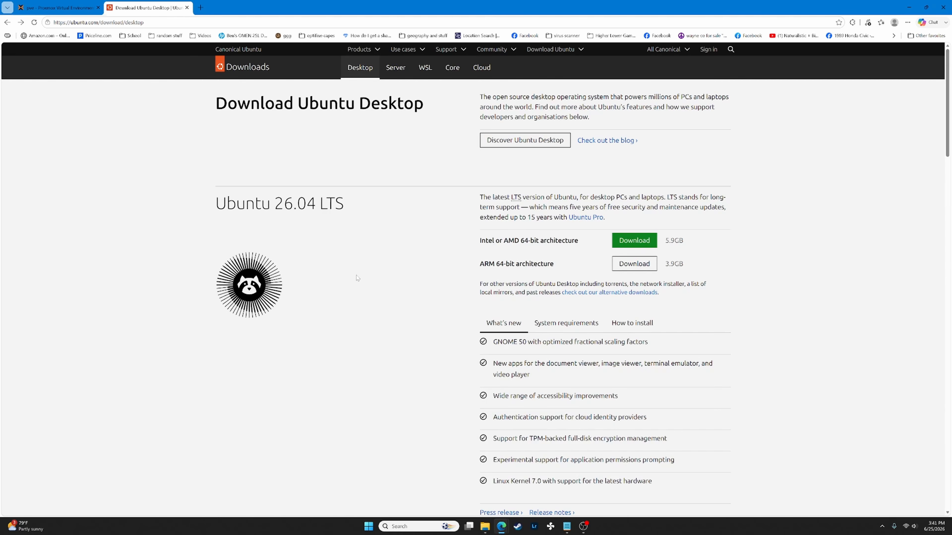
drag(467, 247, 499, 245)
click(460, 242)
drag(195, 206, 364, 190)
click(338, 226)
drag(215, 203, 357, 215)
click(353, 215)
scroll(372, 223, down, 3)
scroll(635, 227, up, 3)
drag(481, 245, 579, 245)
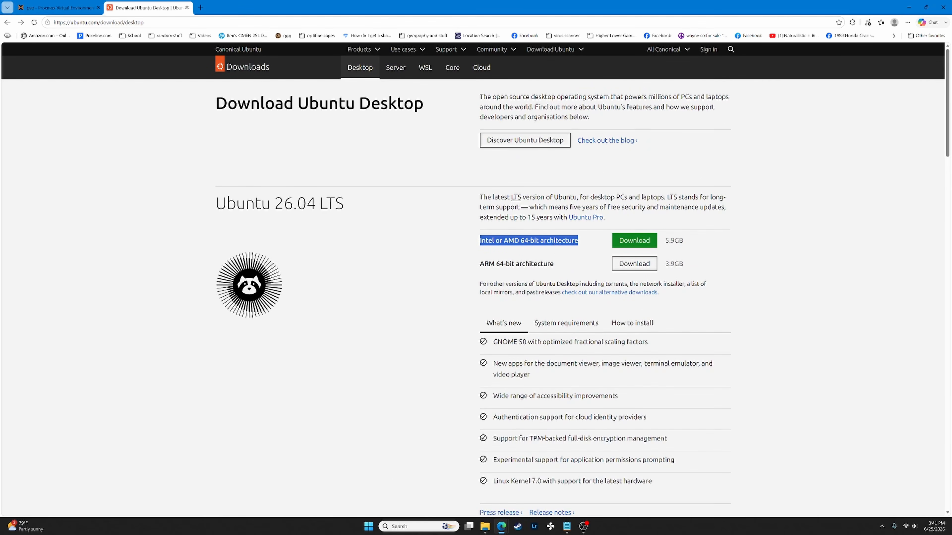
click(587, 257)
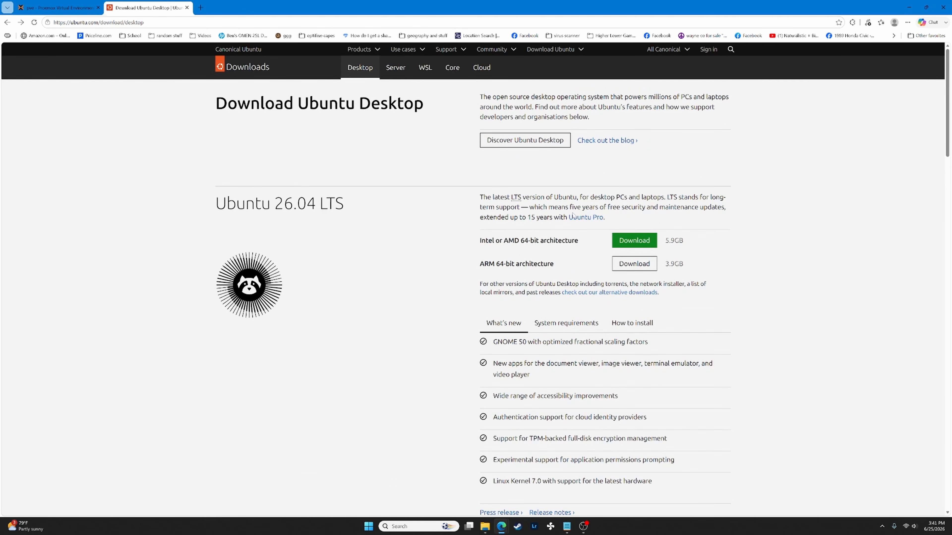
- Cancel the browser's Intel/AMD 64-bit ISO download and copy the 'download now' link instead
click(622, 243)
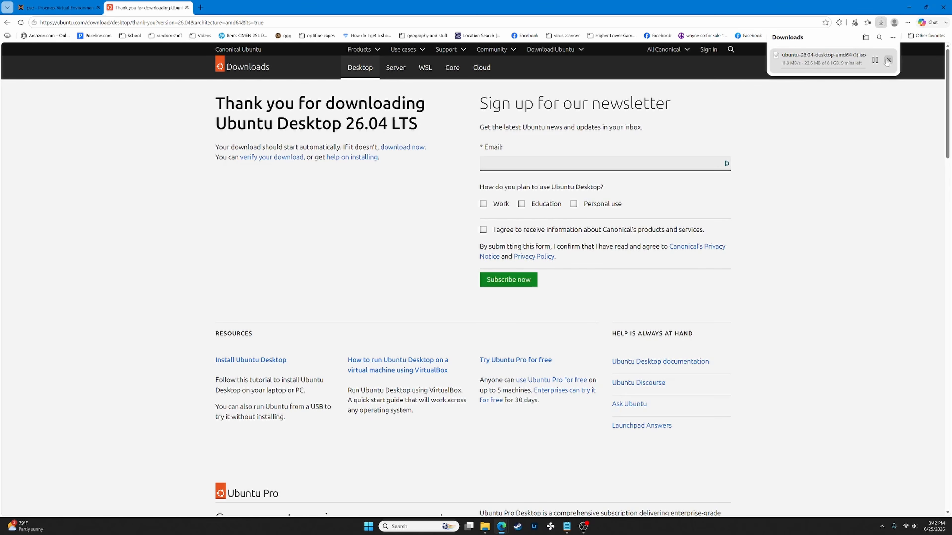
click(888, 60)
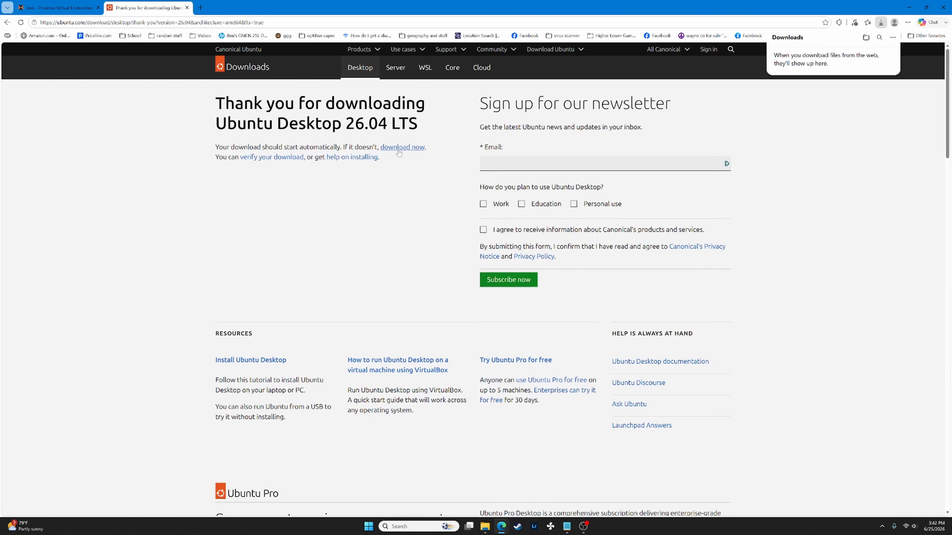
drag(348, 146, 424, 148)
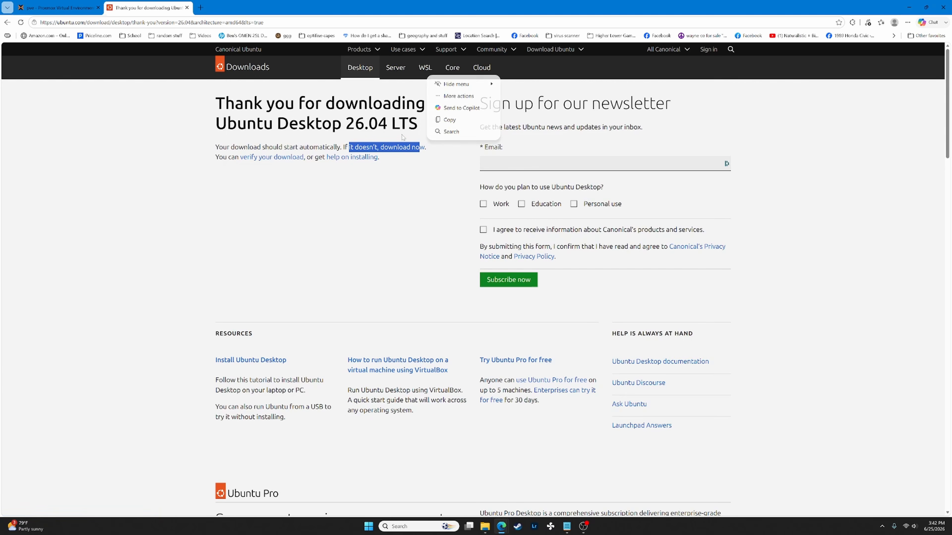
click(411, 171)
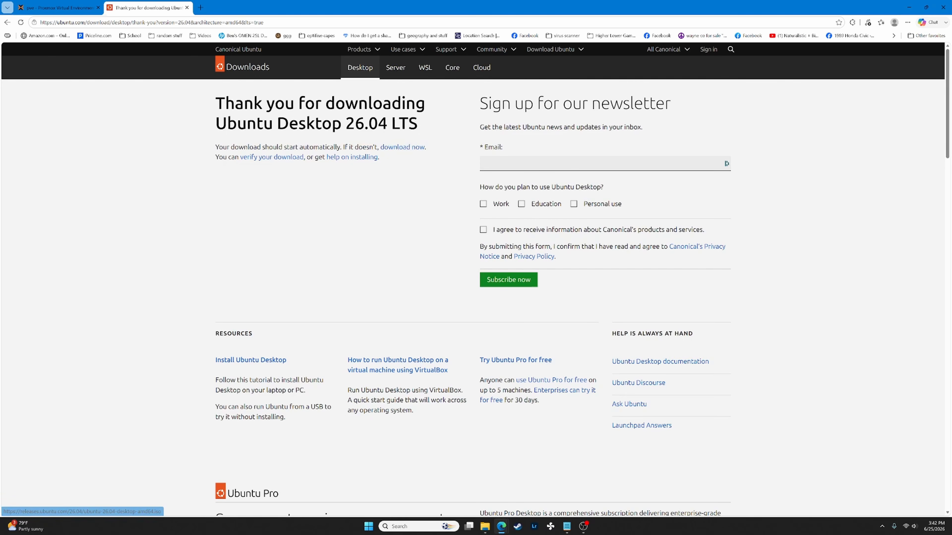
right_click(403, 148)
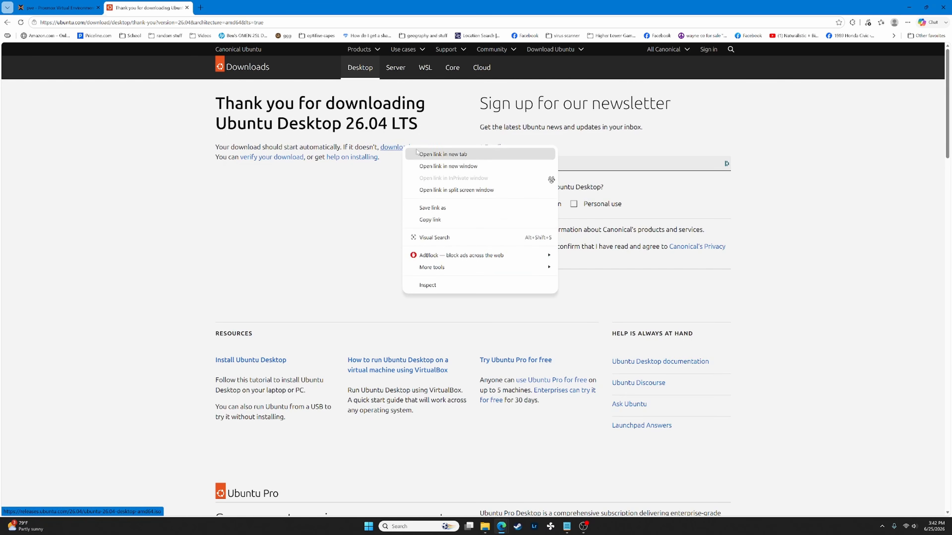
click(448, 225)
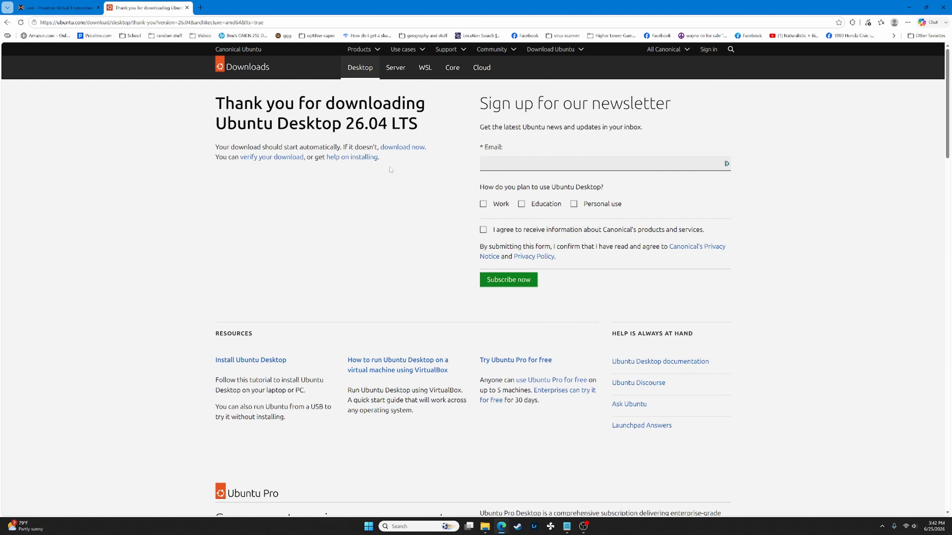
click(72, 4)
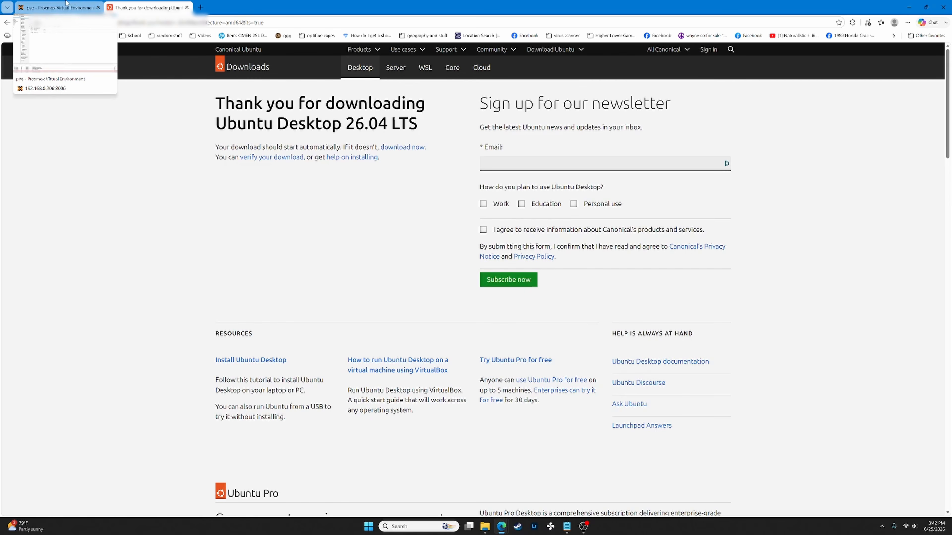
- Check the pve node's Network panel, then return to hdd1's ISO Images list
click(66, 137)
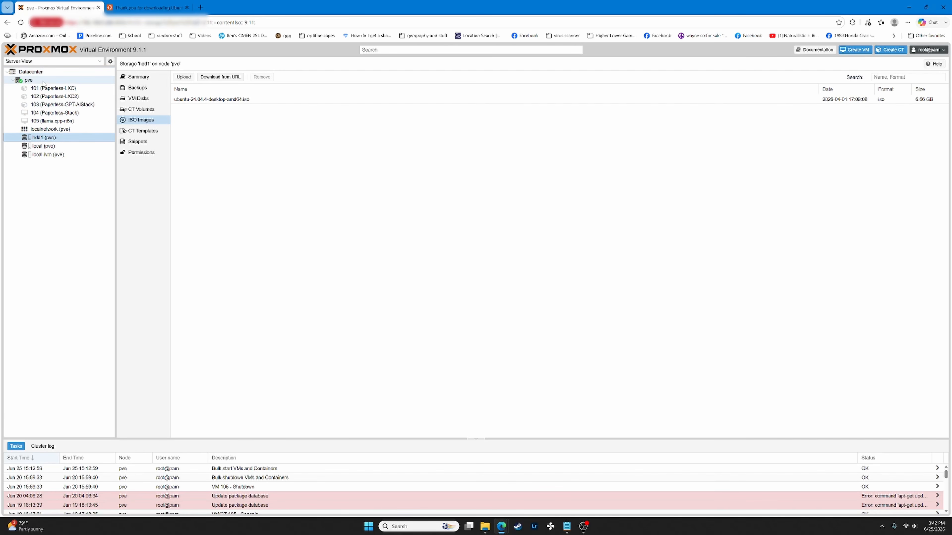
click(29, 80)
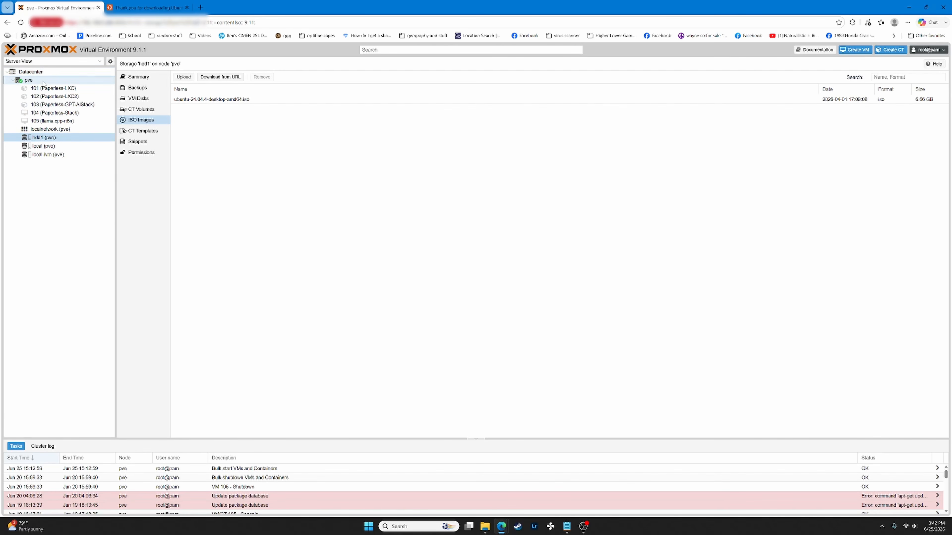
click(52, 129)
click(56, 138)
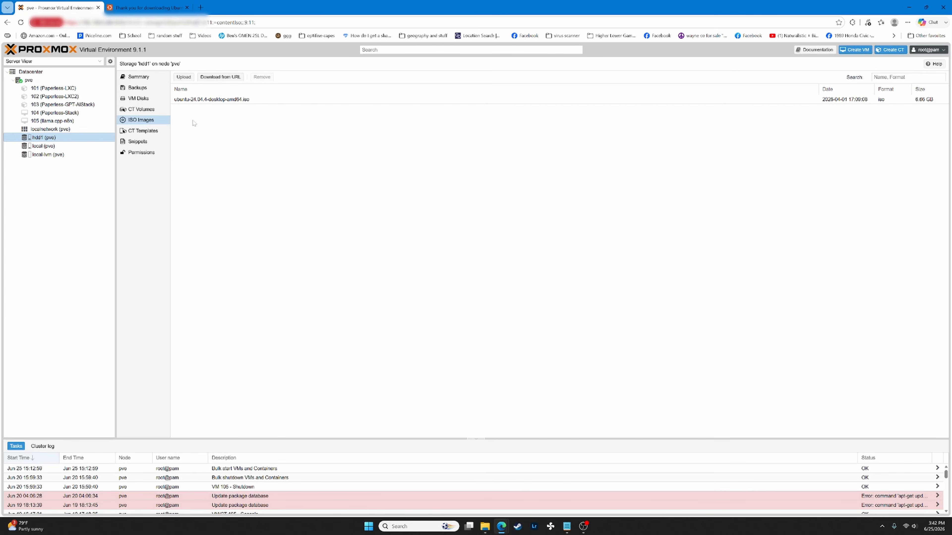
- Paste the Ubuntu 26.04 ISO link into Download from URL, query it, and download it to hdd1
click(220, 77)
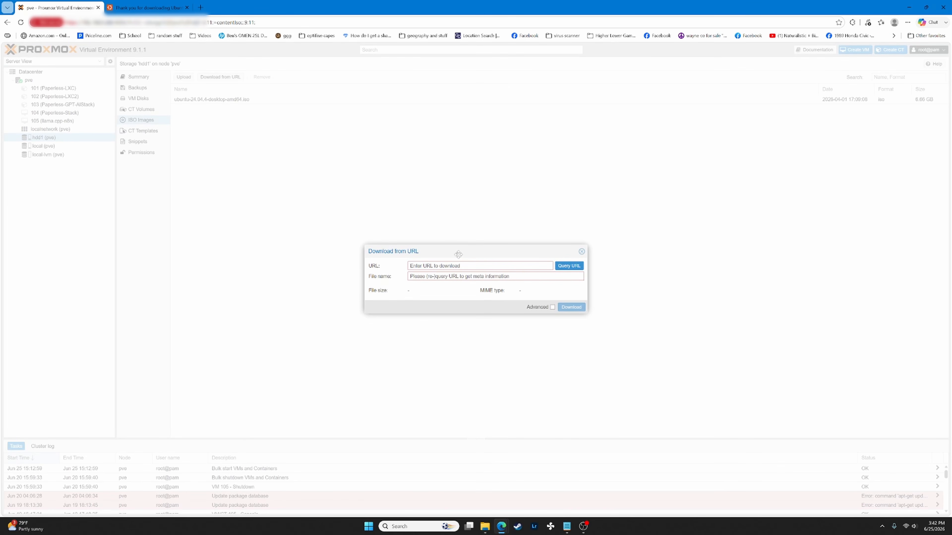
key(ctrl+v)
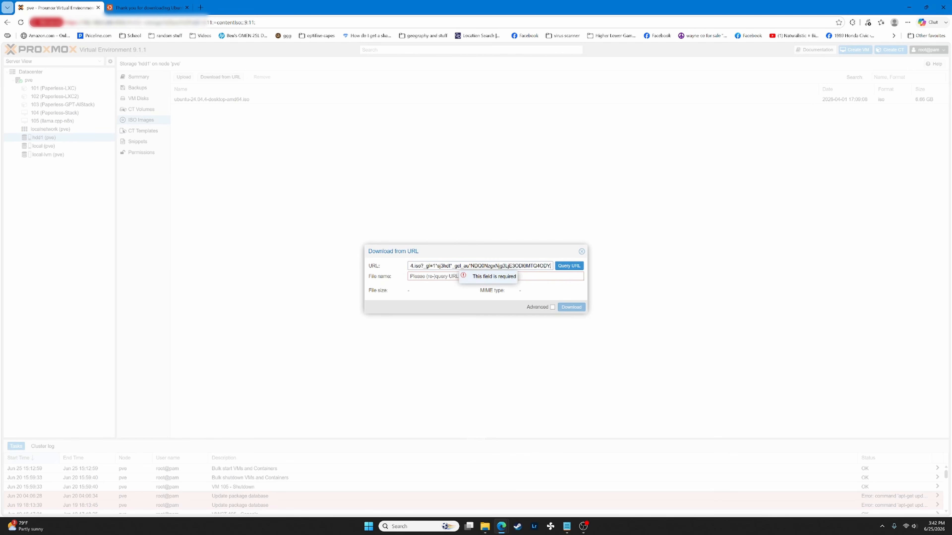
click(568, 266)
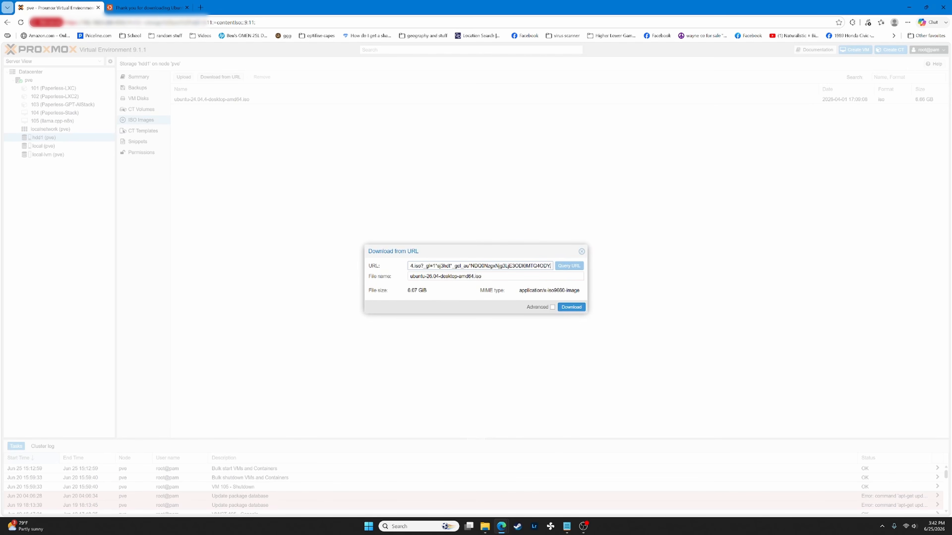
click(571, 307)
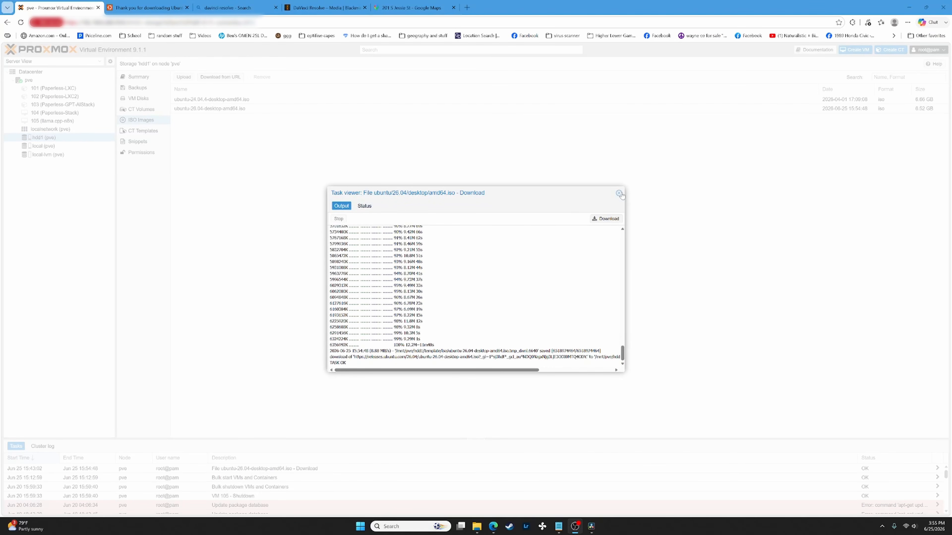
click(620, 194)
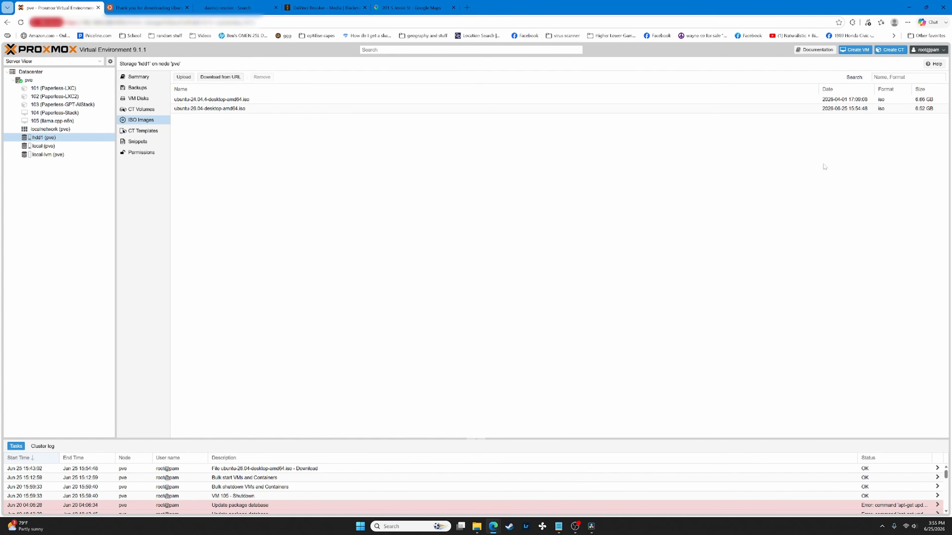
- Start a new VM named 'test', keeping node pve, VM ID 100 and no resource pool
click(852, 52)
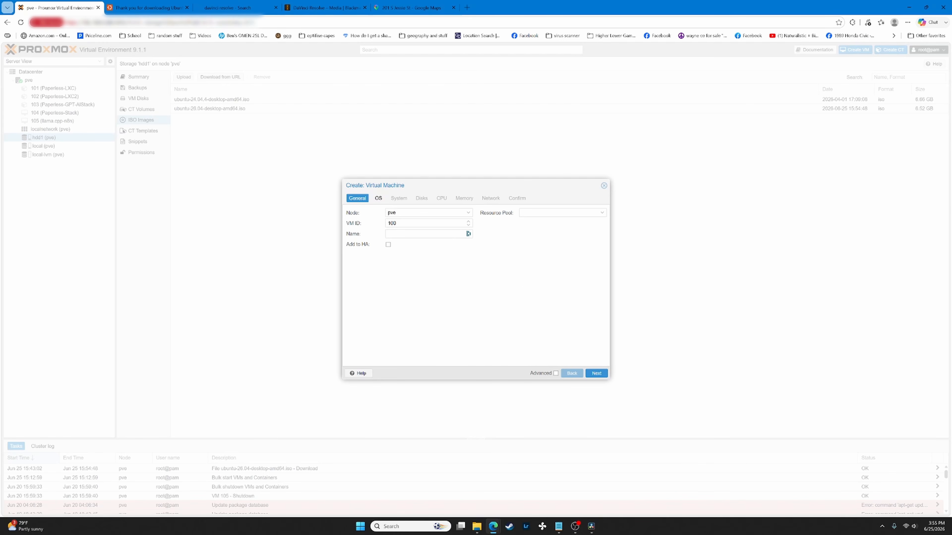
click(424, 234)
text(test)
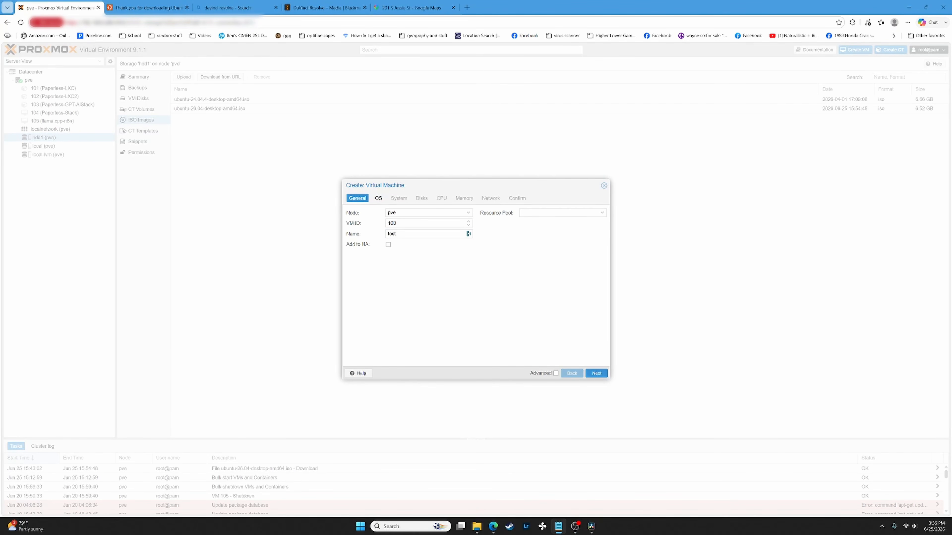
click(391, 329)
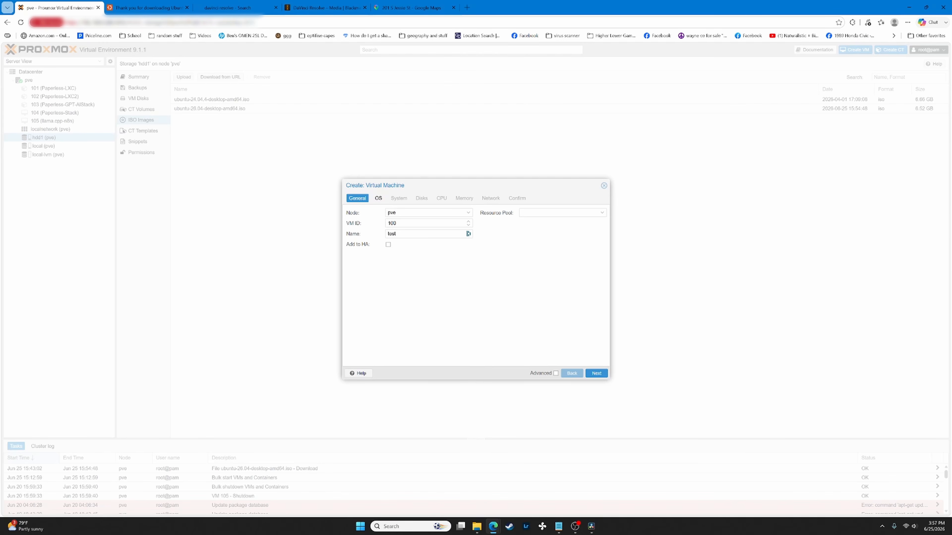
click(423, 234)
click(423, 224)
click(424, 213)
click(427, 265)
drag(396, 224, 382, 228)
click(398, 224)
click(539, 213)
click(536, 238)
- Choose ubuntu-26.04-desktop-amd64.iso from hdd1 as the installation image, guest type Linux
click(596, 373)
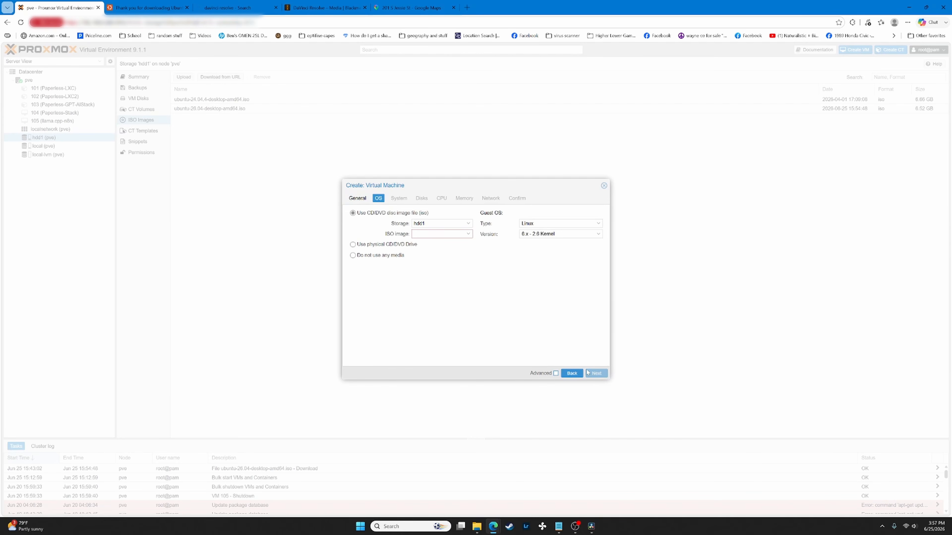
click(436, 234)
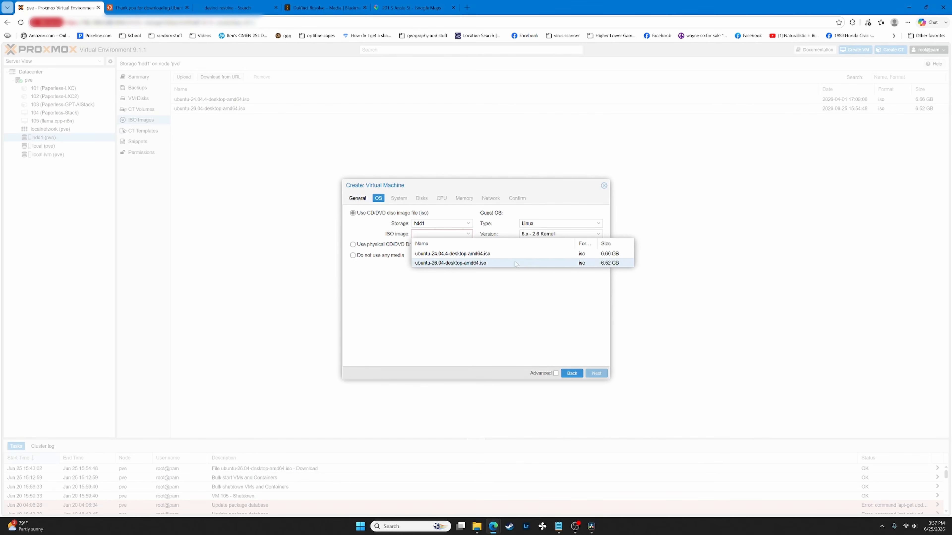
click(432, 263)
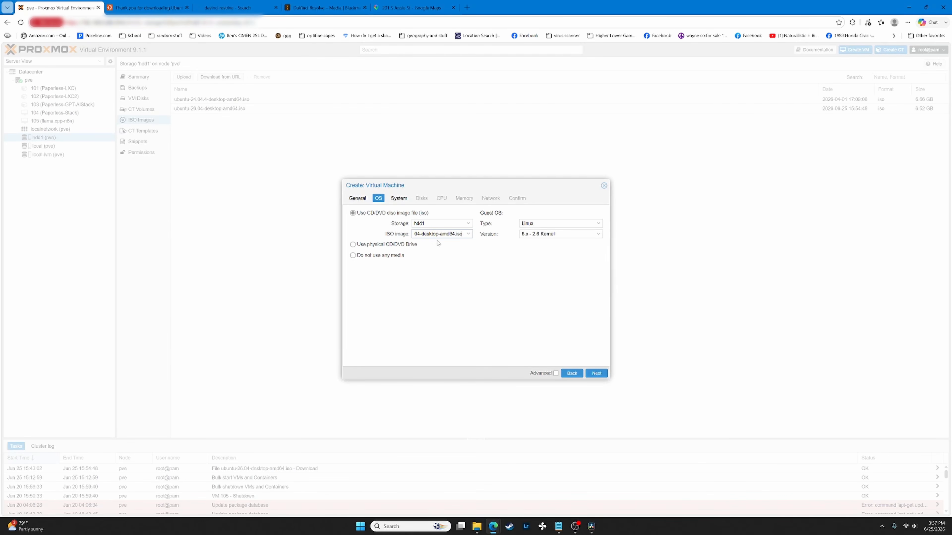
click(442, 224)
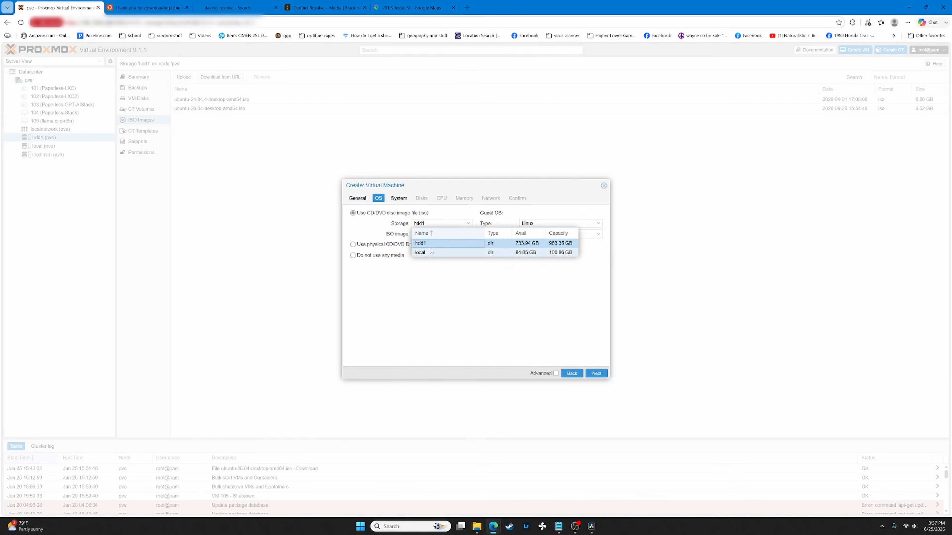
click(474, 278)
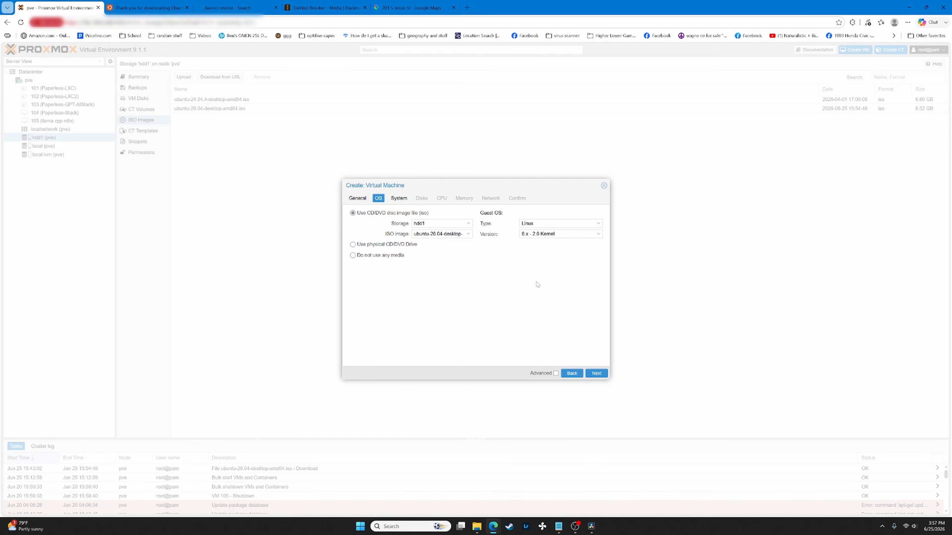
- Keep the Default graphic card and Default (i440fx) machine type on the System settings
click(598, 375)
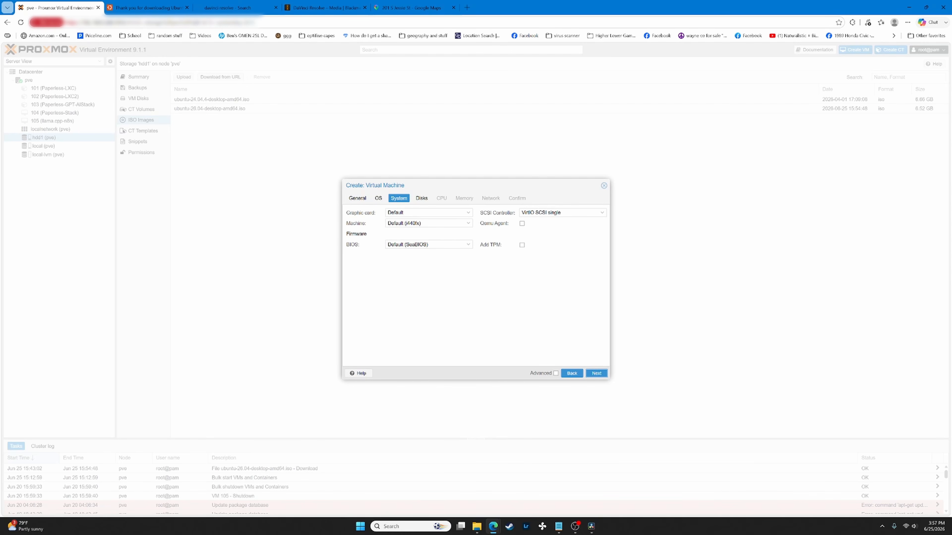
click(427, 212)
scroll(423, 248, down, 1)
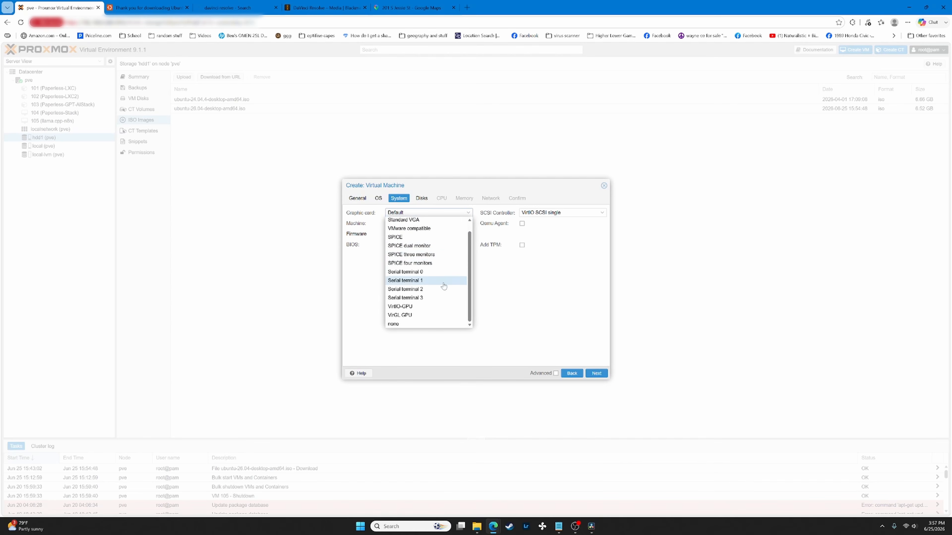
click(486, 323)
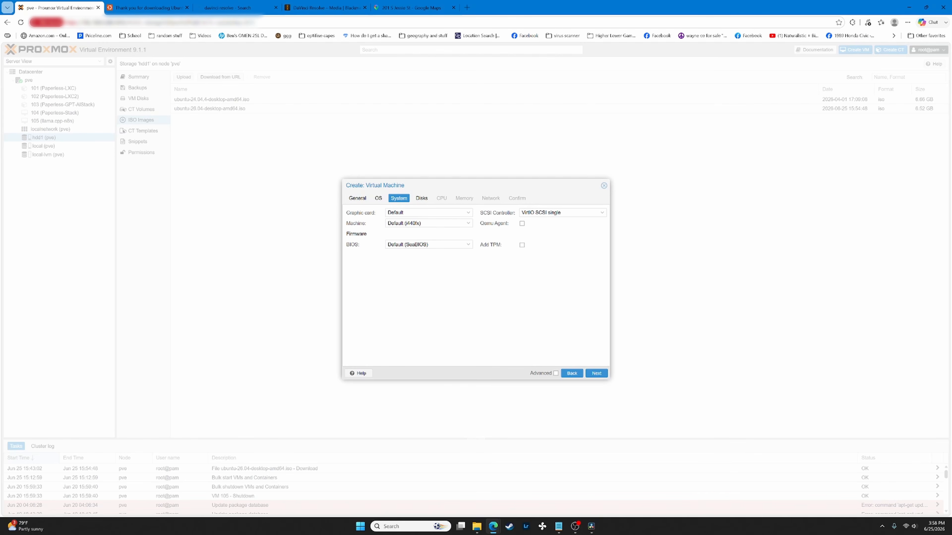
click(412, 223)
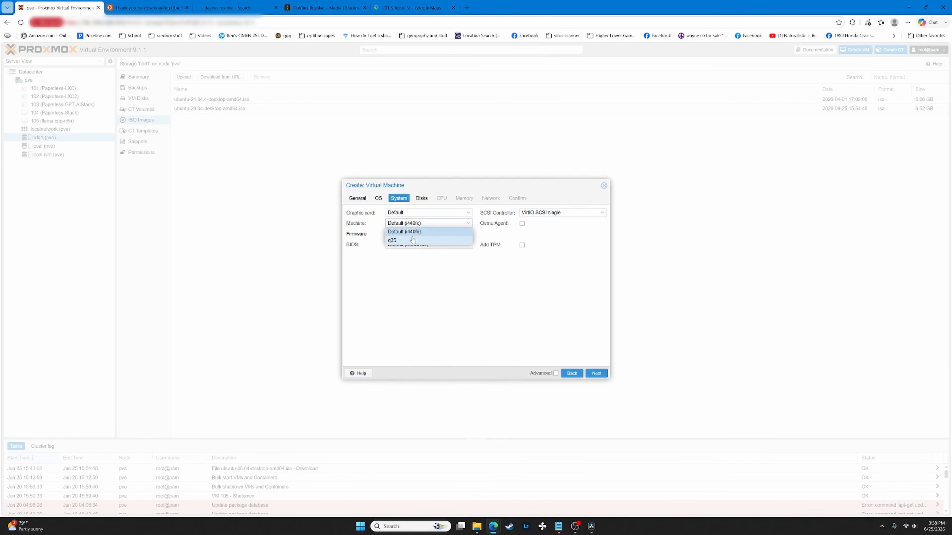
click(416, 282)
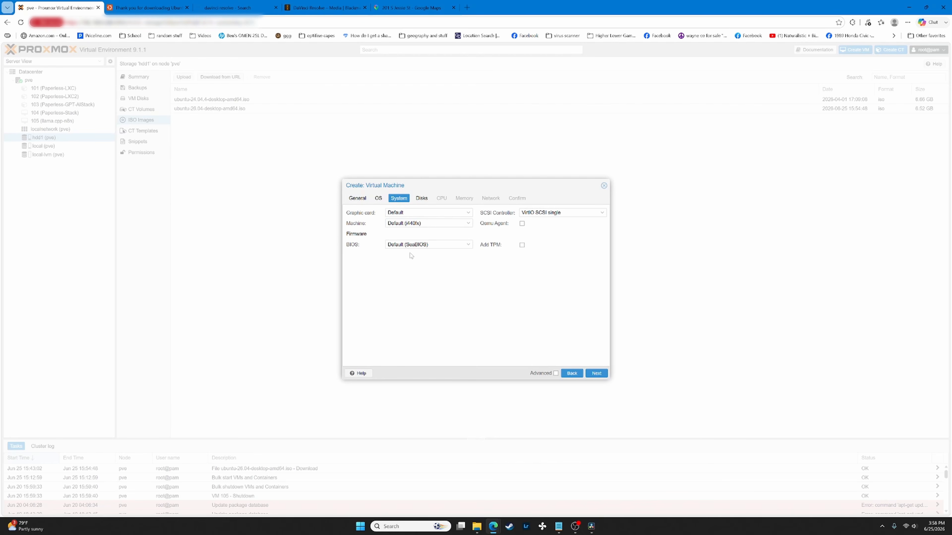
- Keep SeaBIOS firmware and the VirtIO SCSI single controller, and enable the Qemu Agent
click(415, 245)
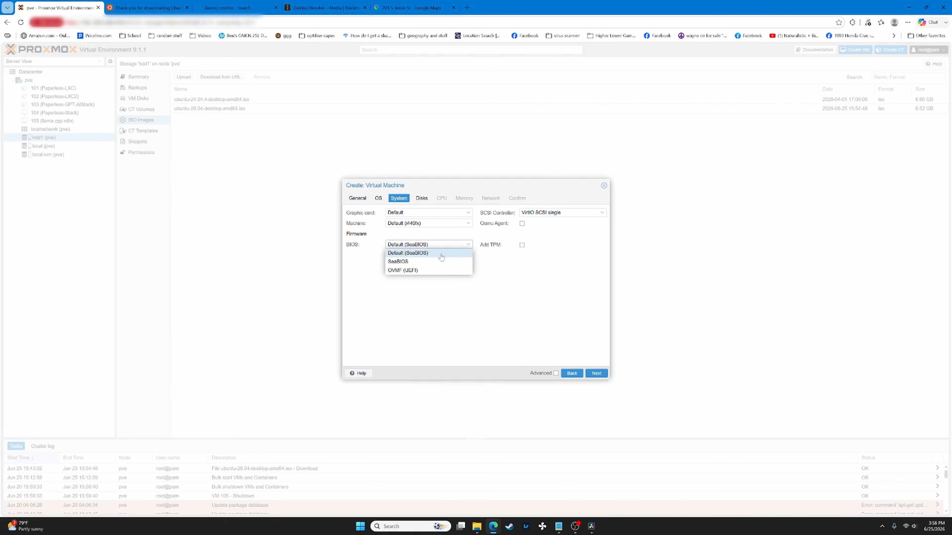
click(509, 309)
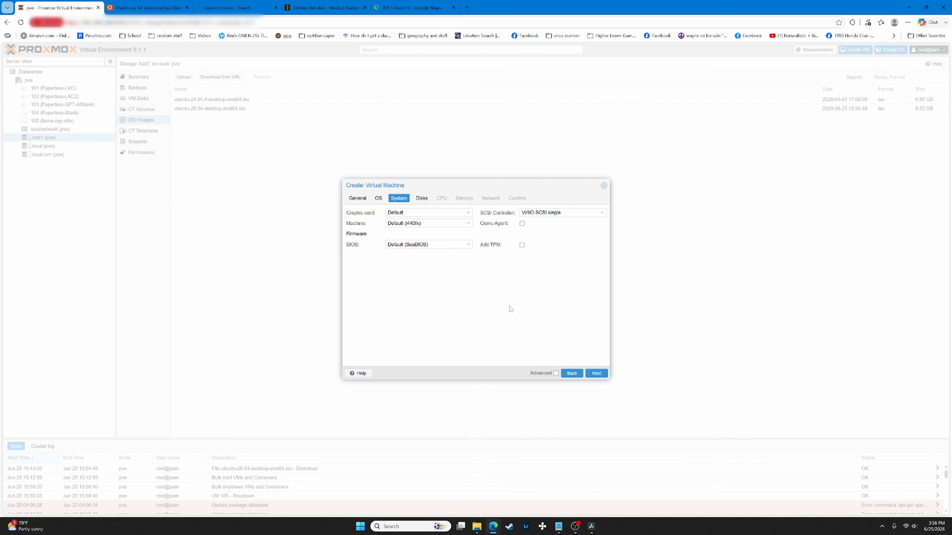
click(557, 213)
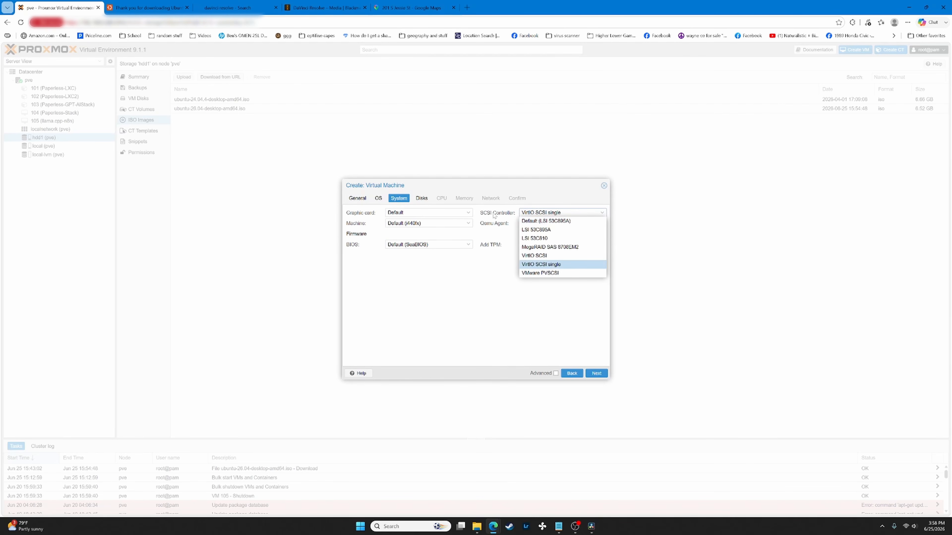
click(474, 314)
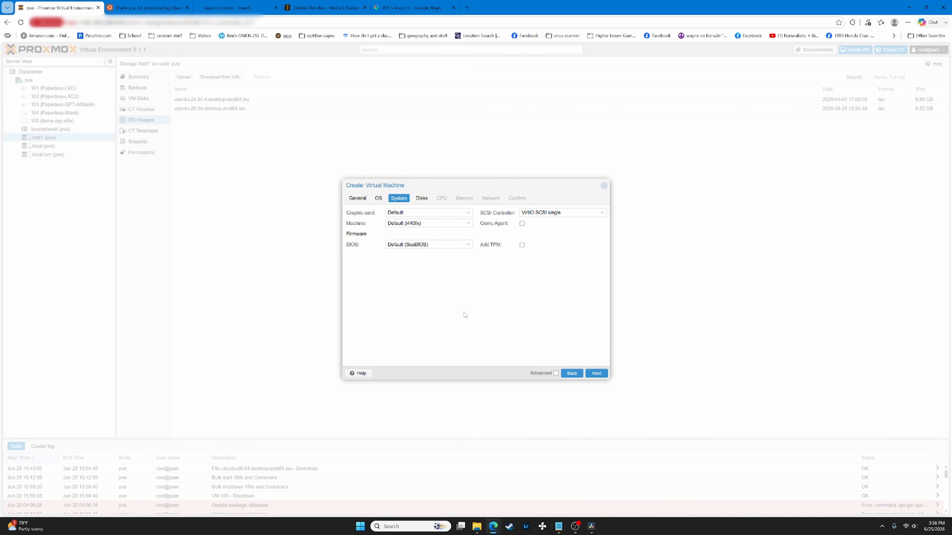
click(541, 213)
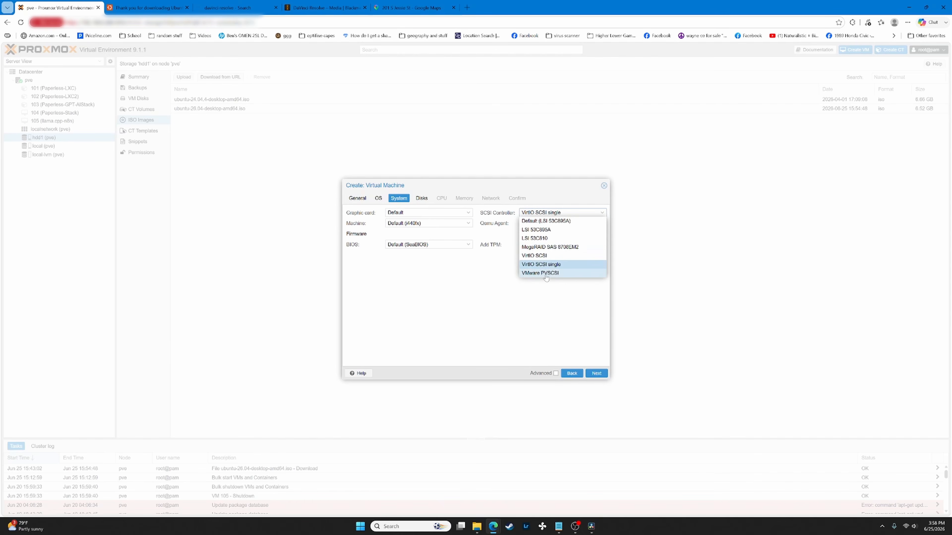
click(457, 325)
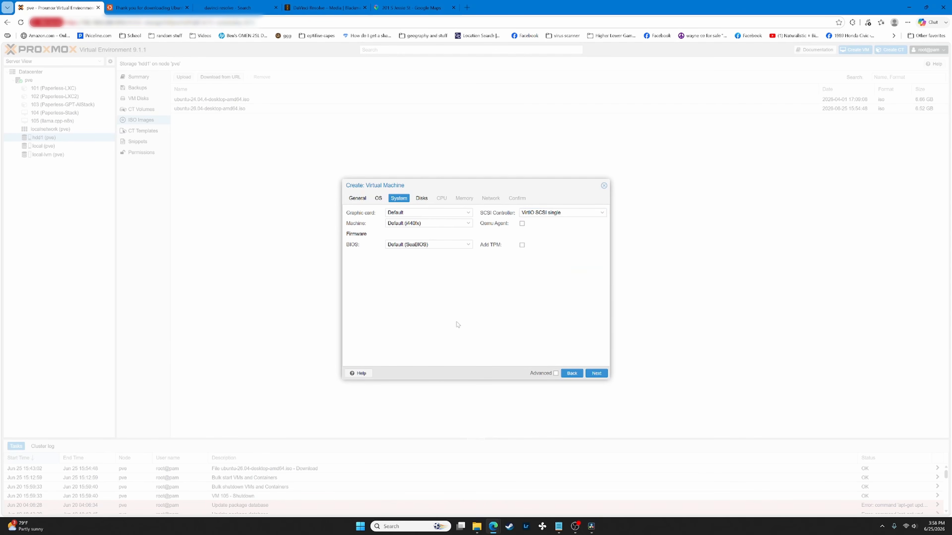
click(521, 224)
- Keep the VM disk on the SCSI bus, stored on hdd1, with a 32 GiB size
click(596, 372)
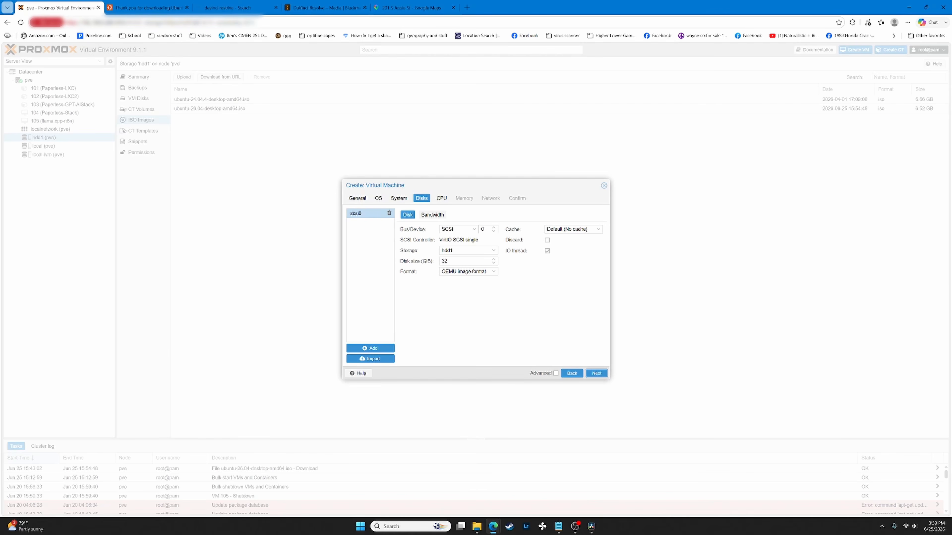
click(469, 229)
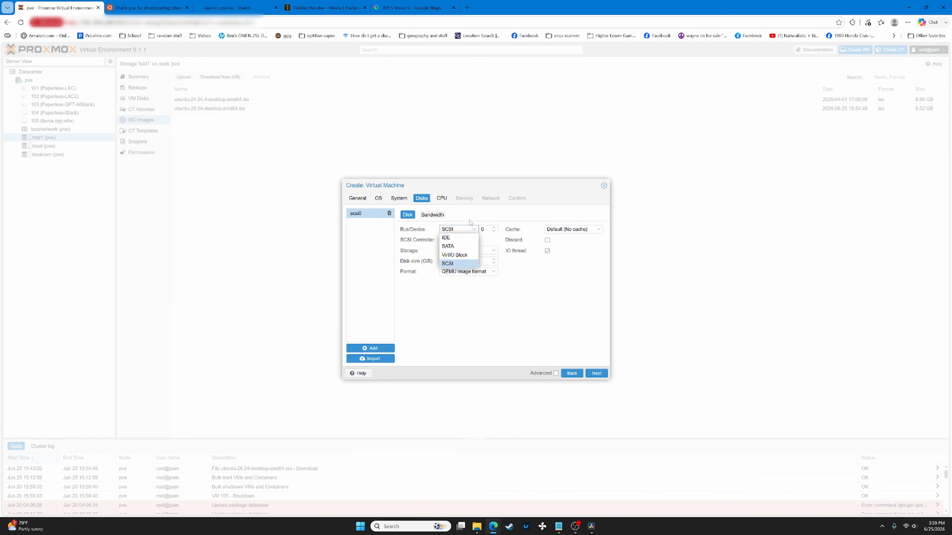
click(469, 227)
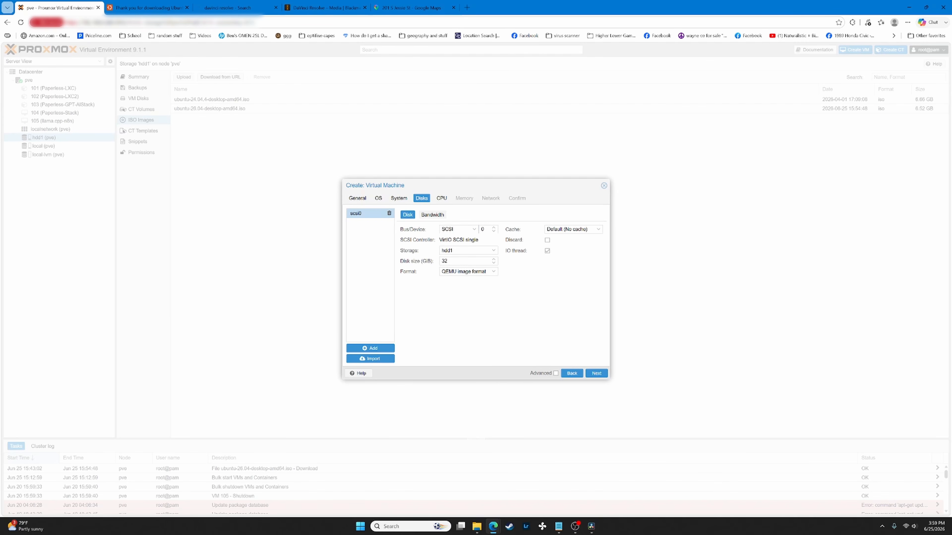
click(486, 250)
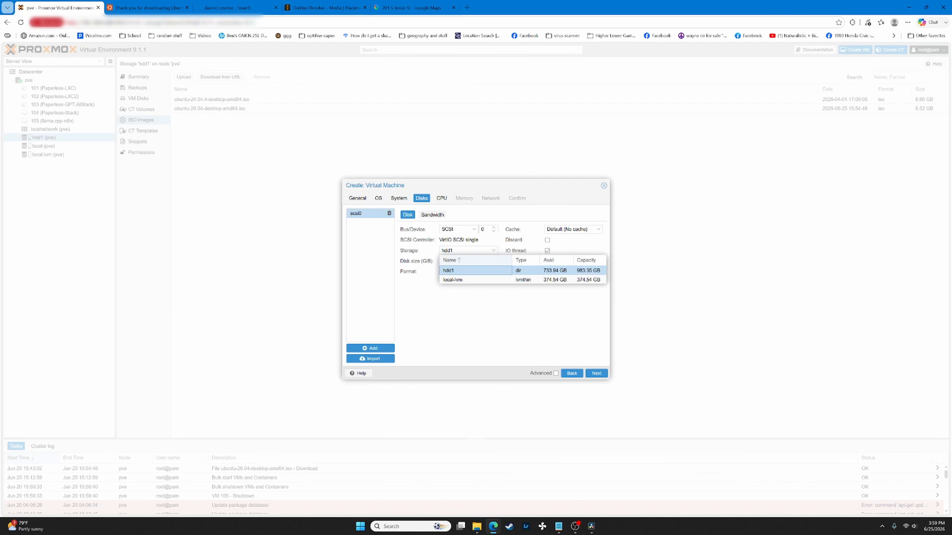
click(494, 330)
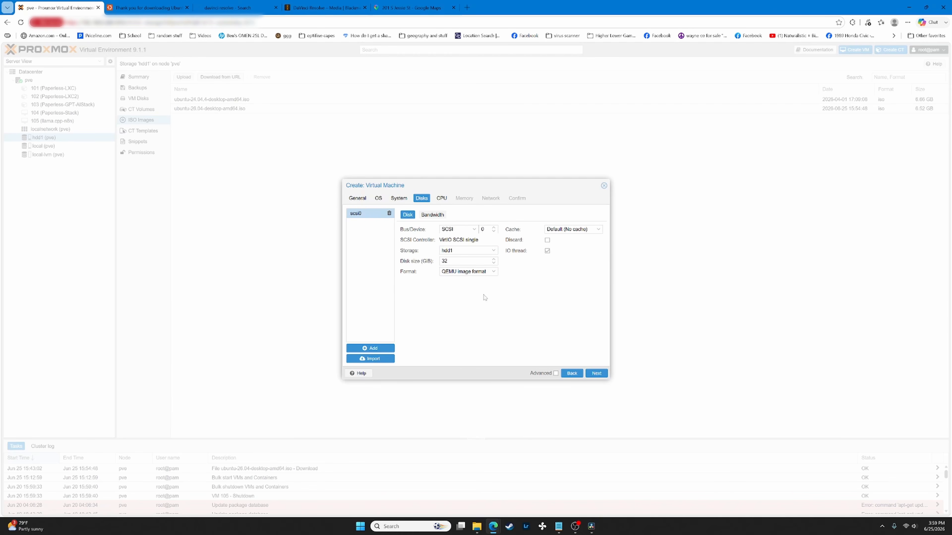
click(494, 250)
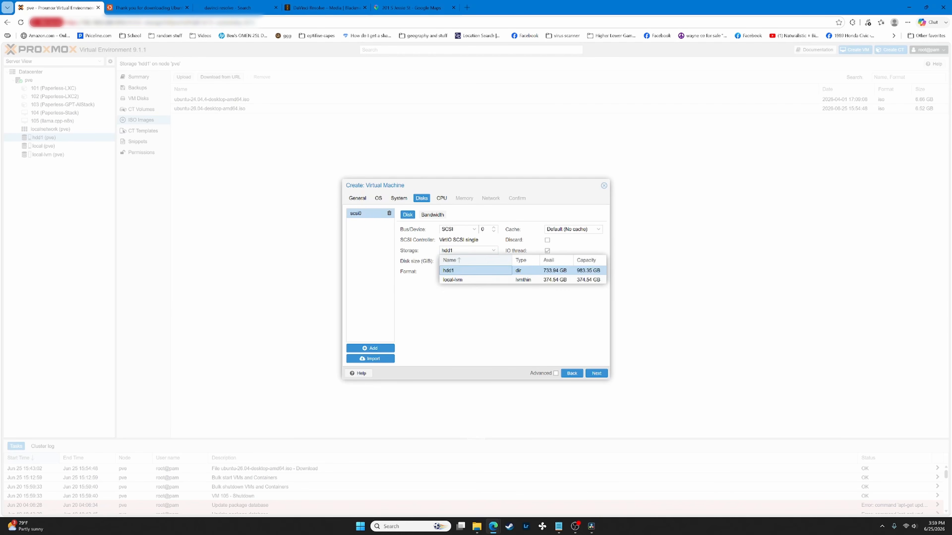
click(502, 326)
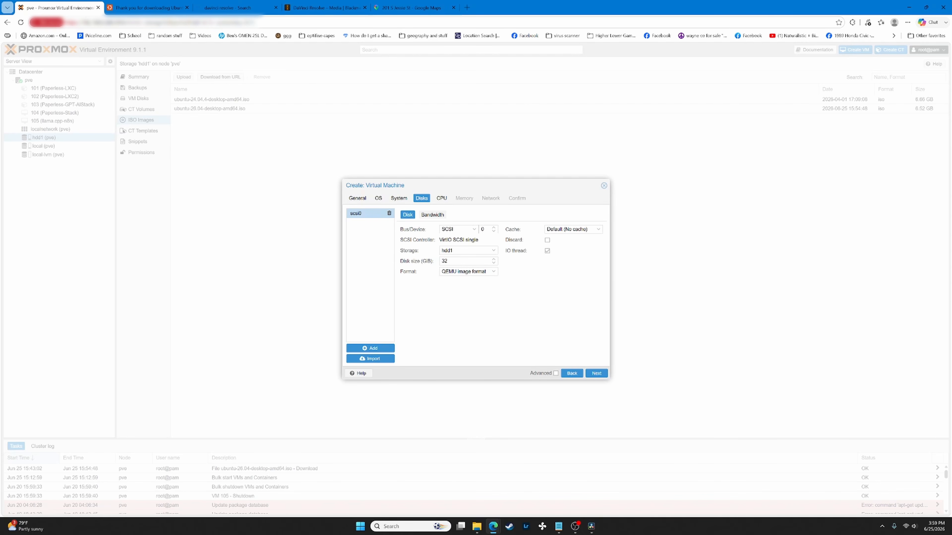
click(433, 265)
click(451, 308)
click(452, 261)
- Leave the disk at 32 GiB with Default (No cache) caching and tick Discard
click(414, 303)
click(555, 230)
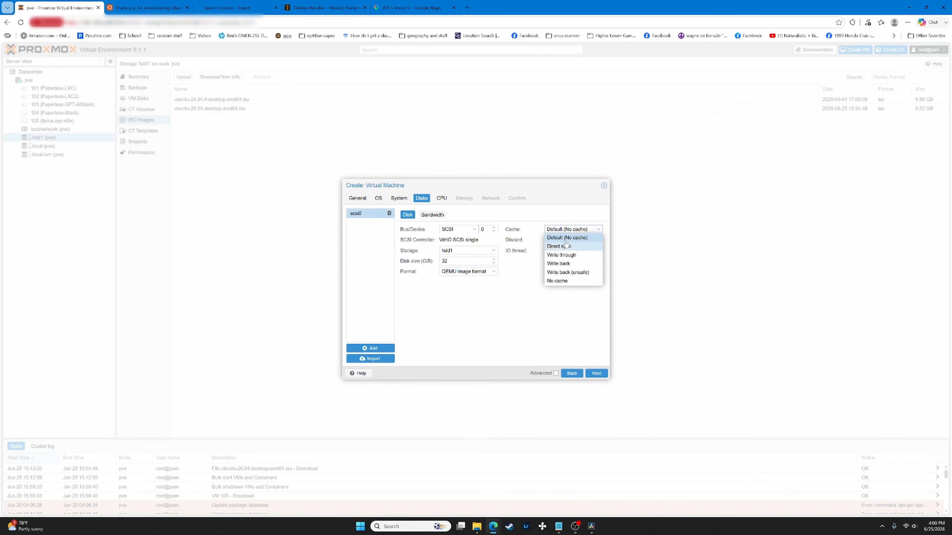
click(563, 311)
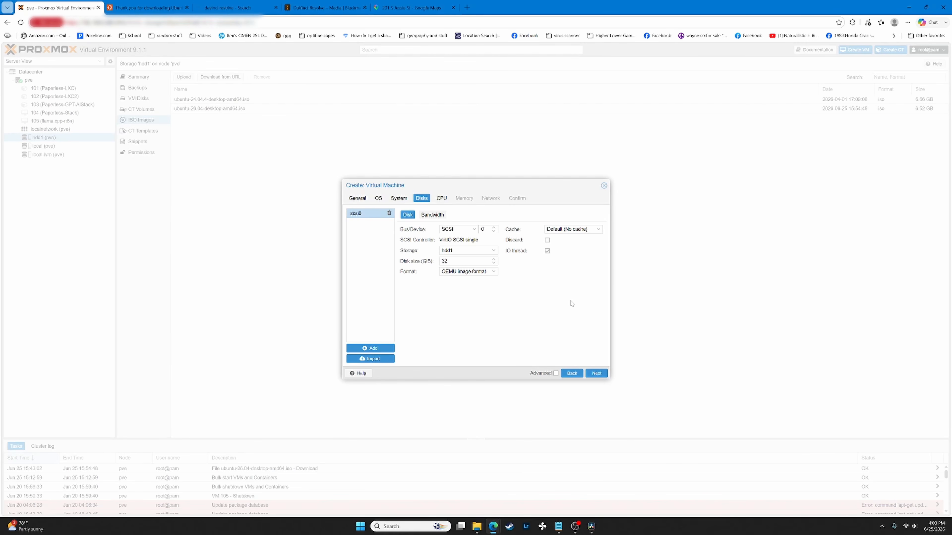
click(547, 241)
- Give the VM 8 cores on 1 socket with CPU type x86-64-v2-AES
click(597, 373)
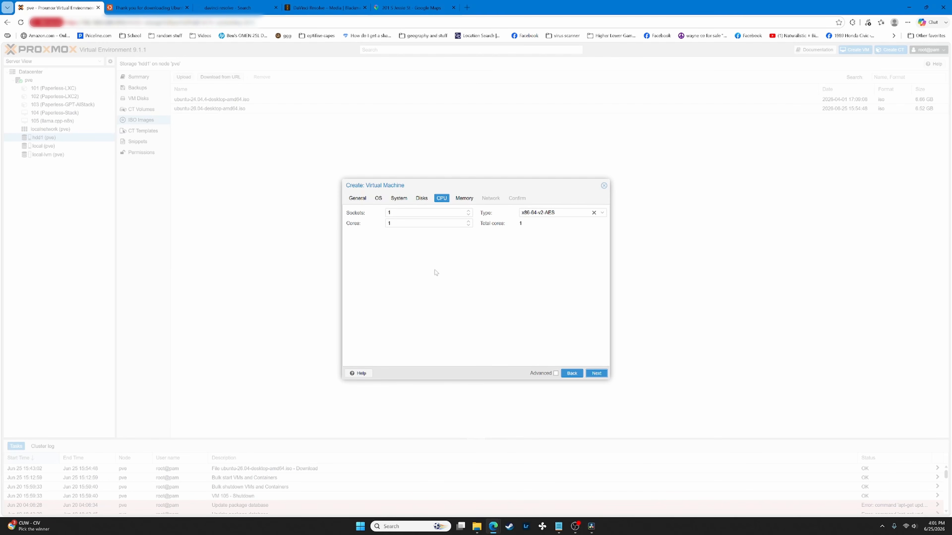
click(397, 212)
click(390, 223)
text(8)
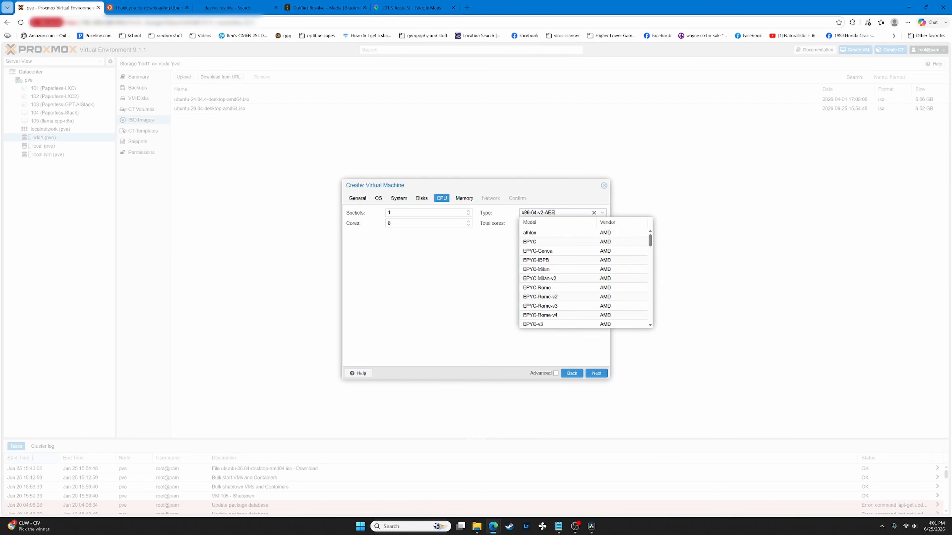
click(549, 214)
scroll(555, 285, down, 8)
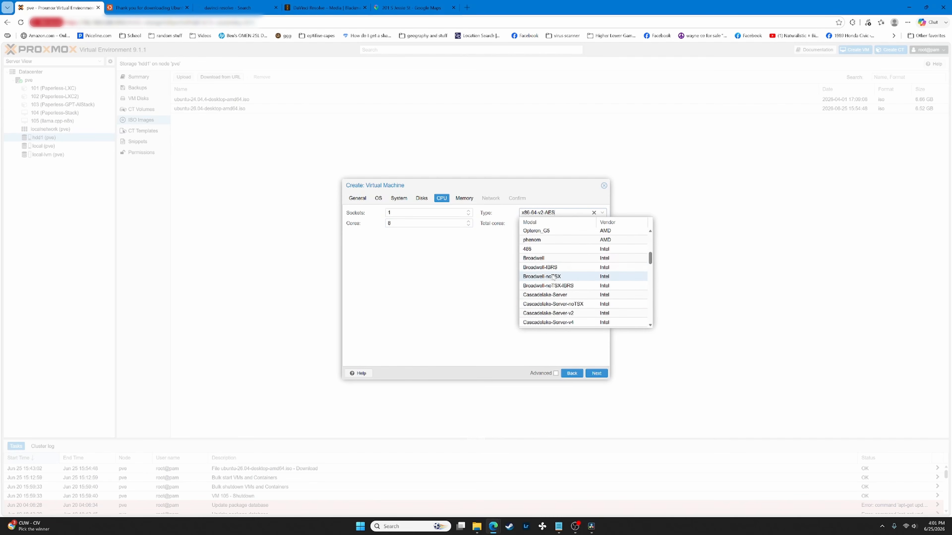
click(493, 273)
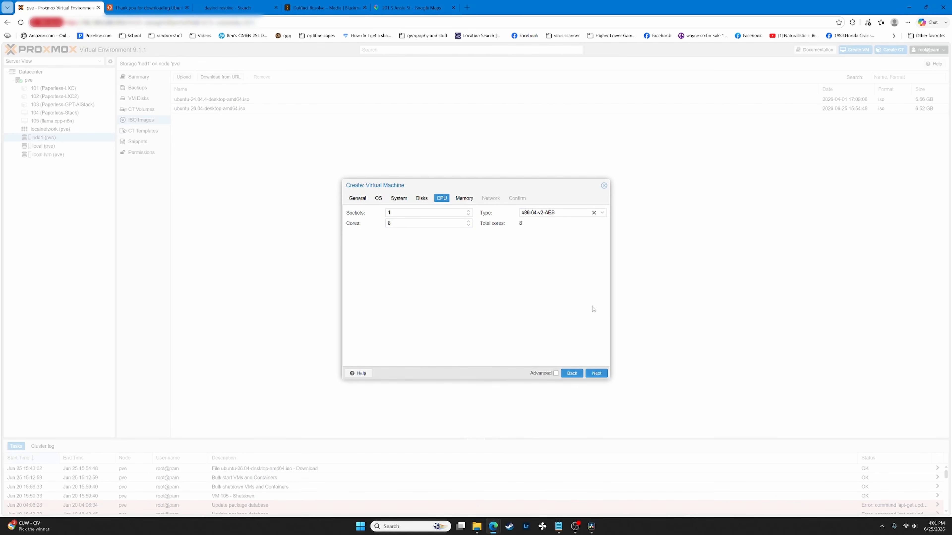
click(596, 373)
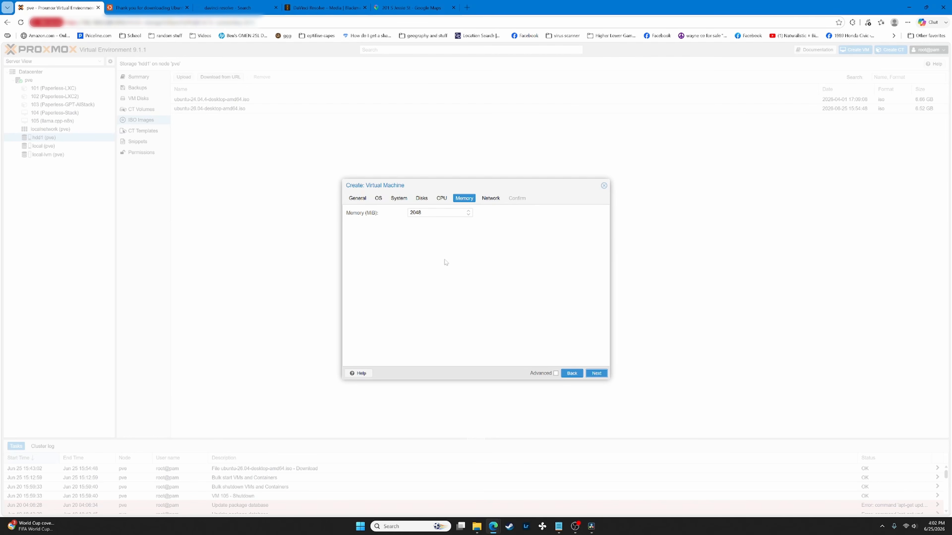
- Change the VM's memory from 2048 to 4096 MiB, then bring up the Network settings
drag(435, 213, 393, 220)
click(398, 294)
key(BackSpace)
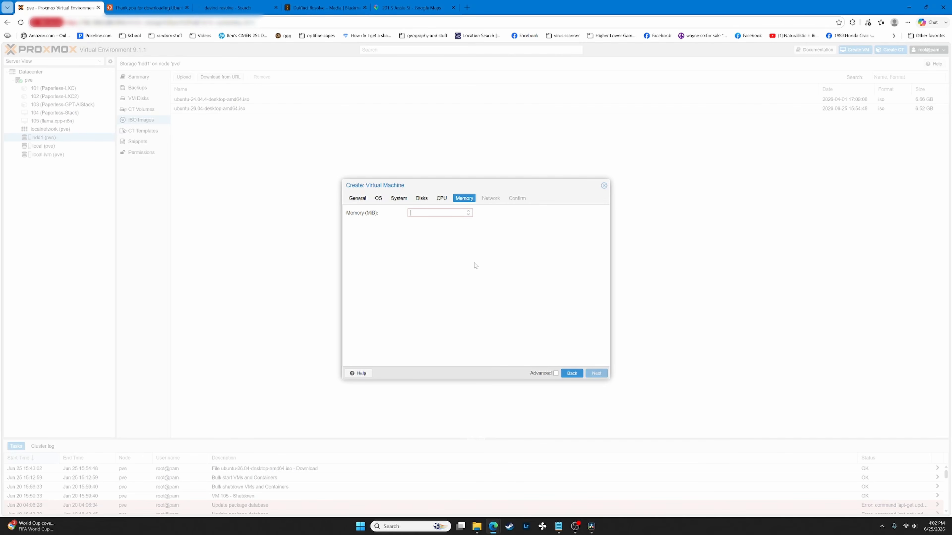
text(4096)
click(460, 258)
drag(424, 213, 406, 216)
click(433, 260)
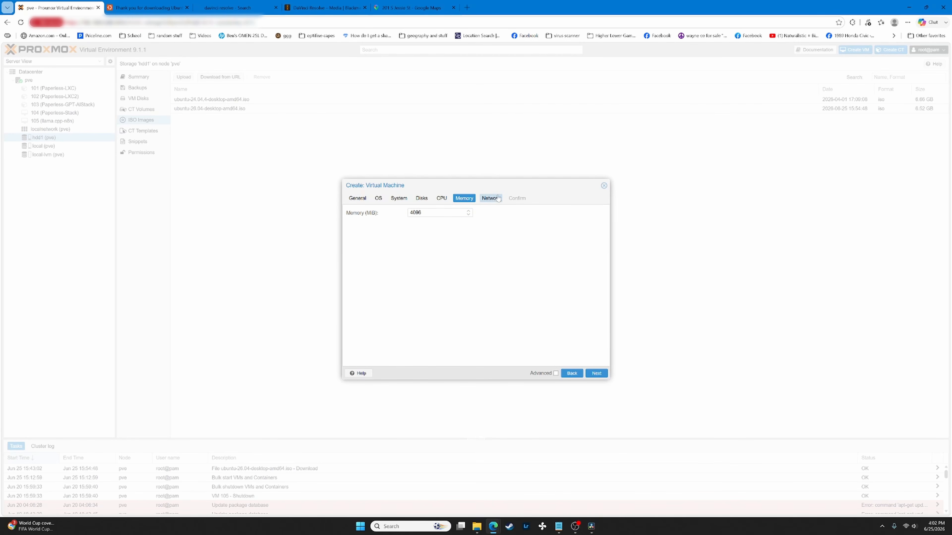
click(491, 198)
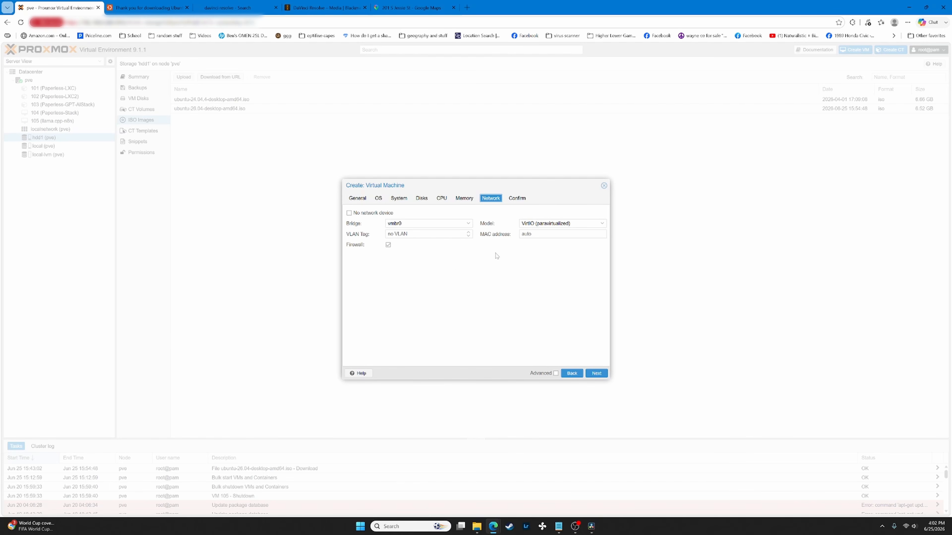
- Keep the VirtIO network model on bridge vmbr0 and create the VM 'test'
click(546, 223)
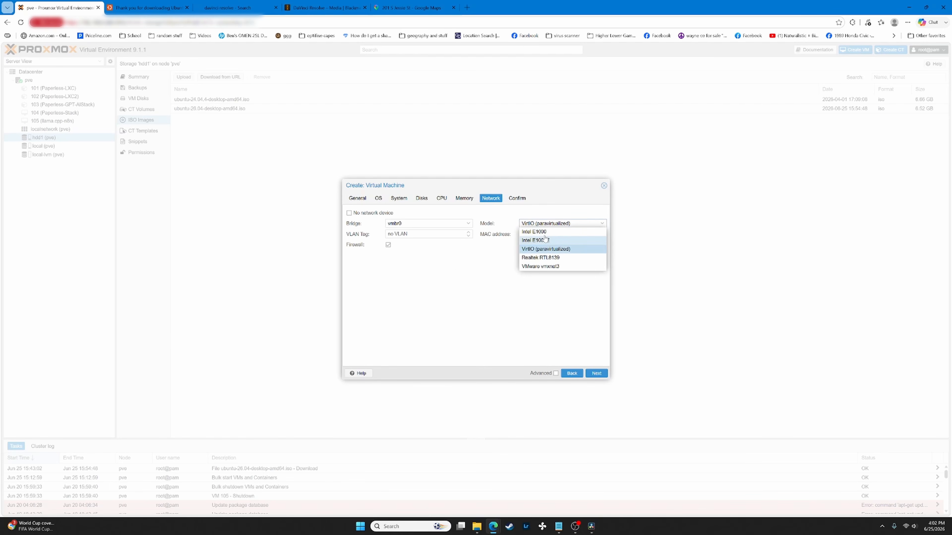
click(463, 299)
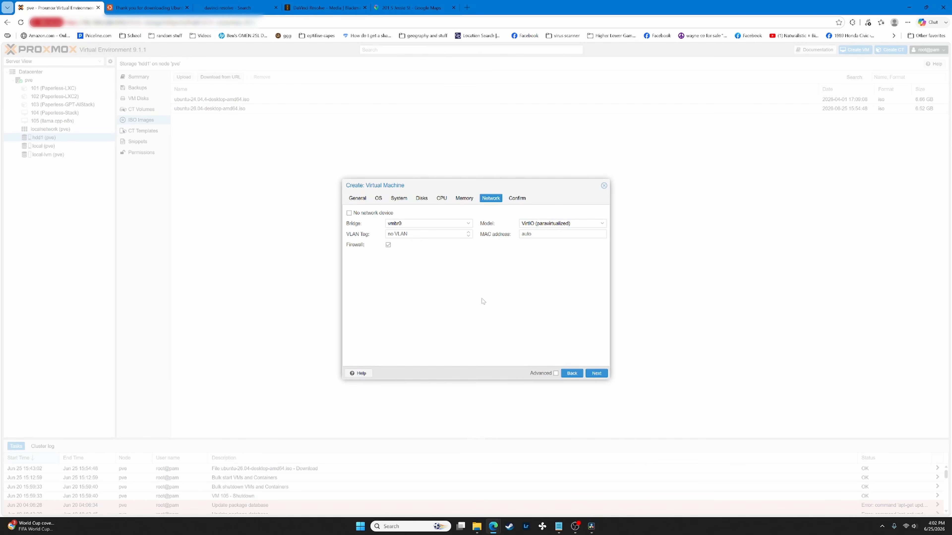
click(520, 199)
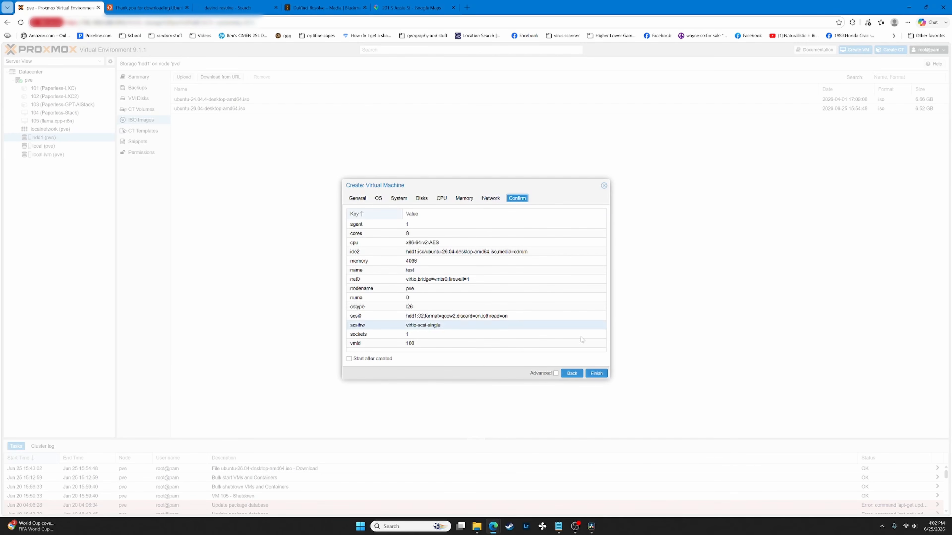
click(592, 373)
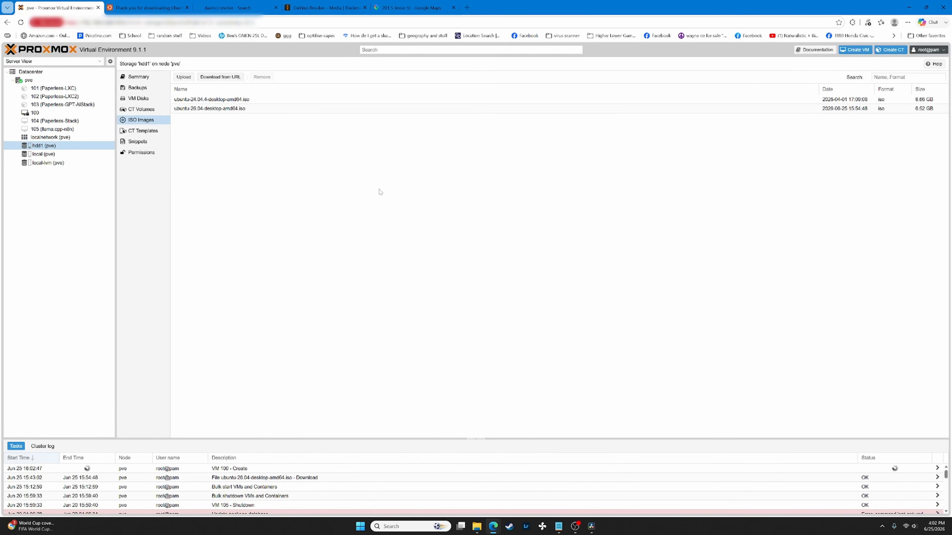
- Start VM 100 and view its console at the Ubuntu GRUB boot menu
click(55, 113)
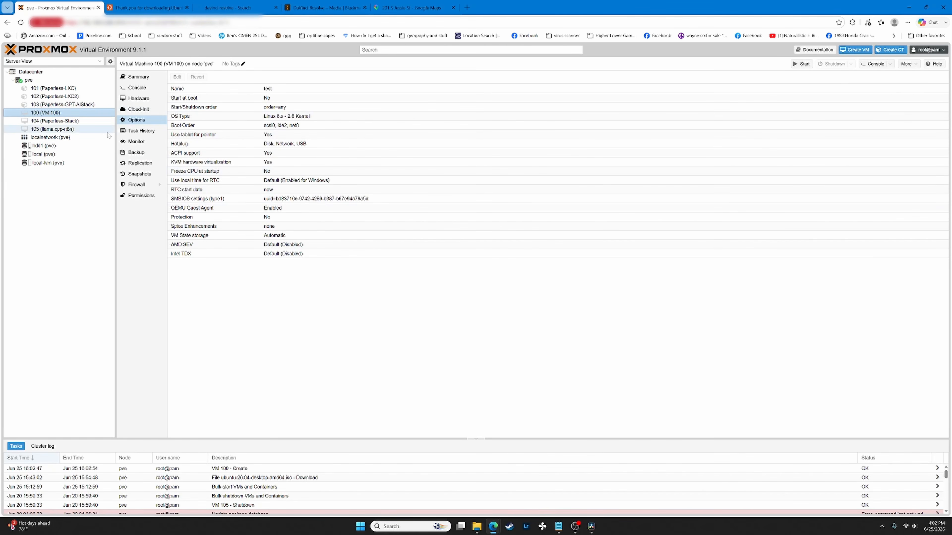
click(809, 65)
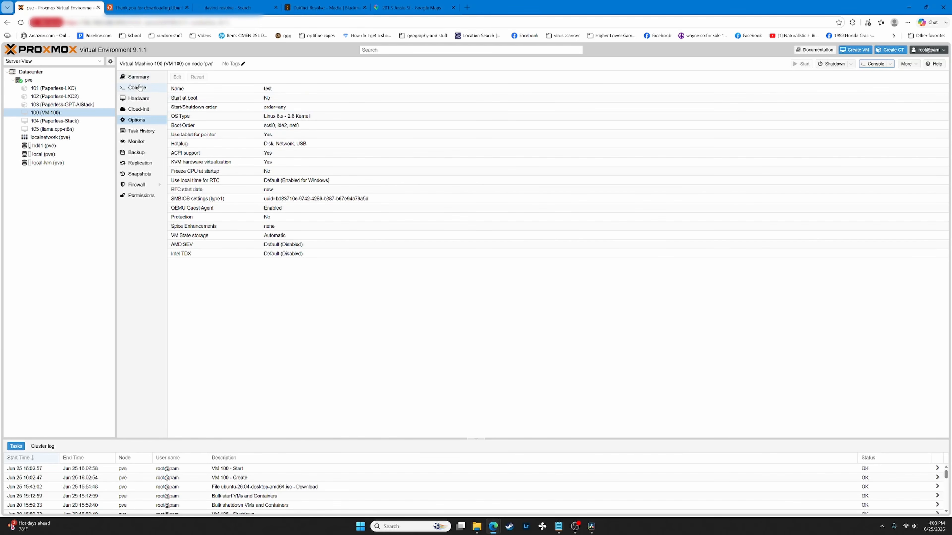
click(134, 88)
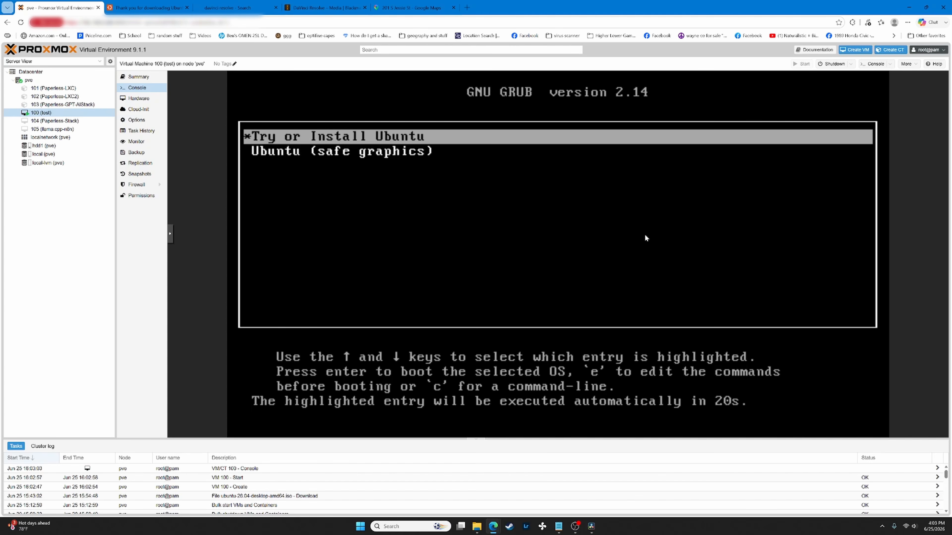
- Boot 'Try or Install Ubuntu' from GRUB into the installer's welcome screen
key(Return)
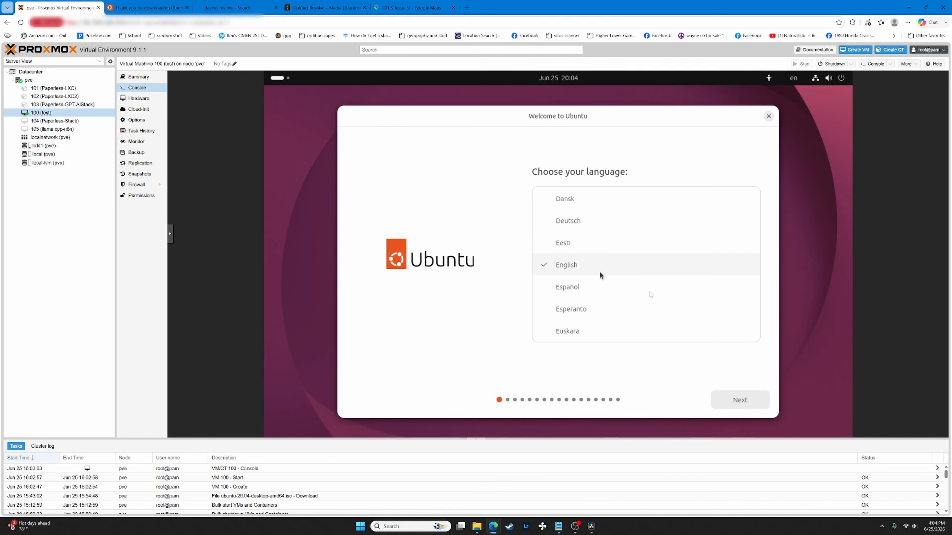
- Accept English, default accessibility, US keyboard, wired network, interactive install and default apps
click(738, 398)
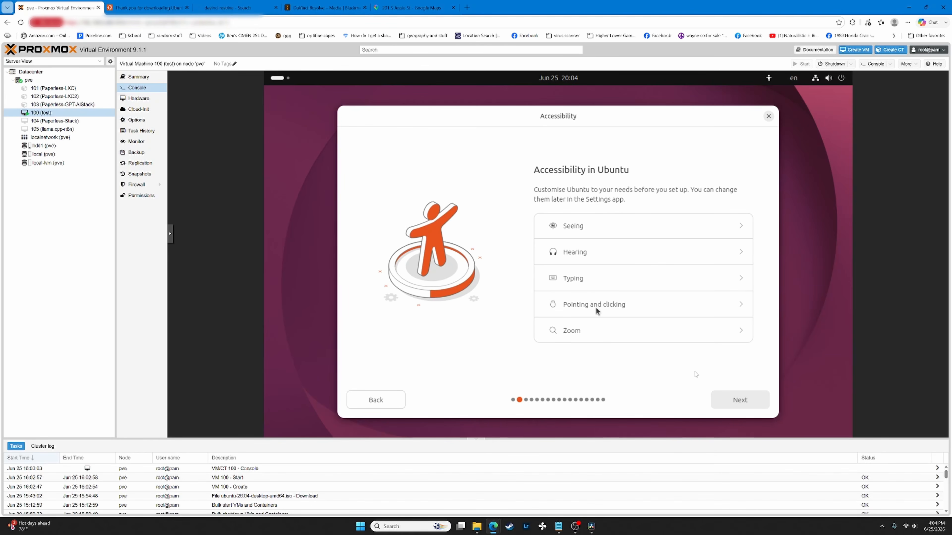
click(746, 404)
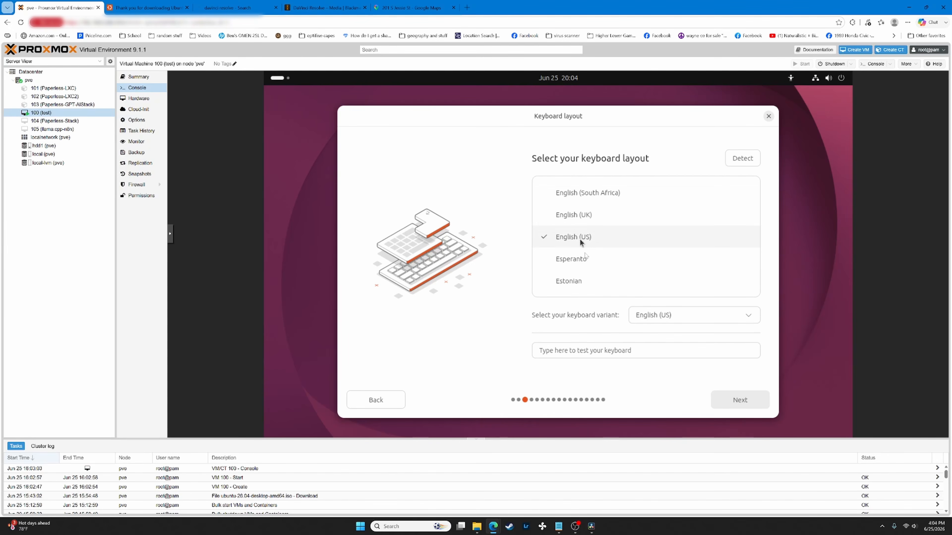
click(737, 408)
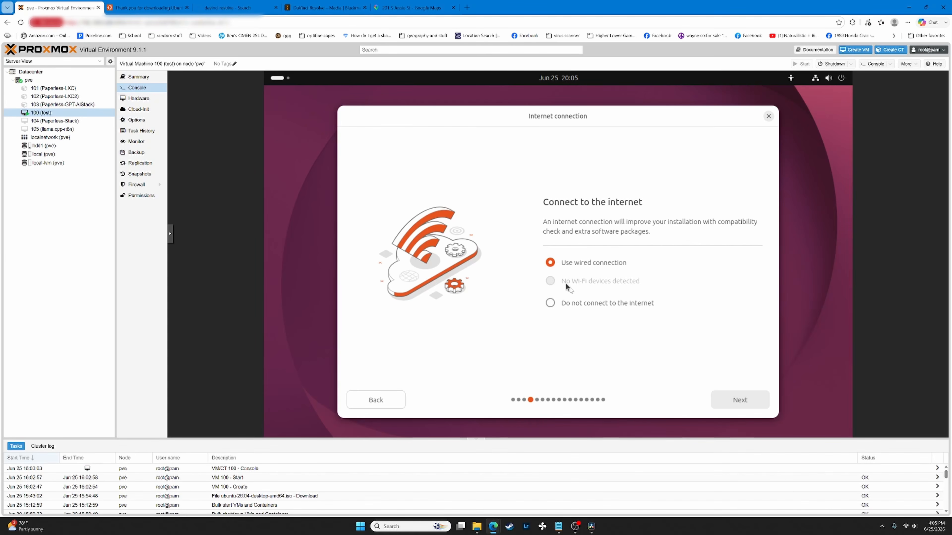
click(736, 398)
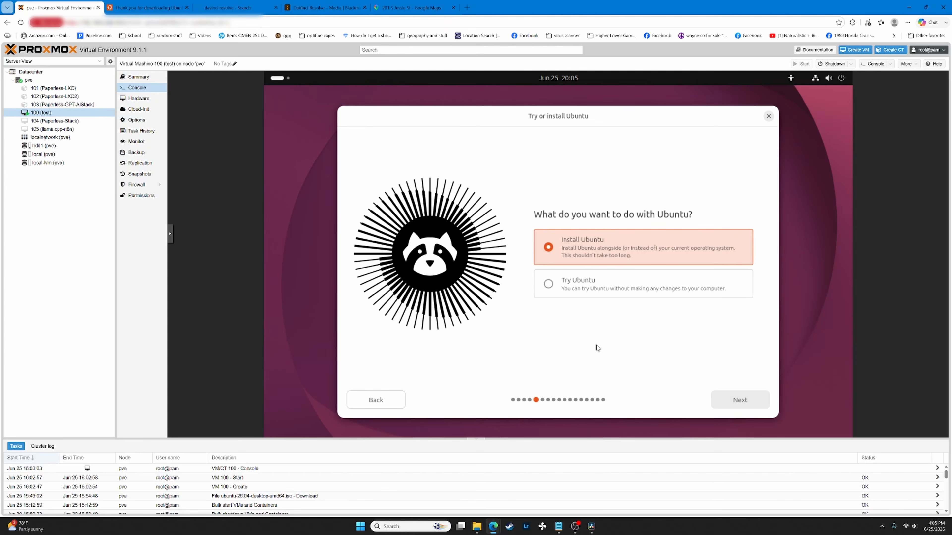
click(738, 401)
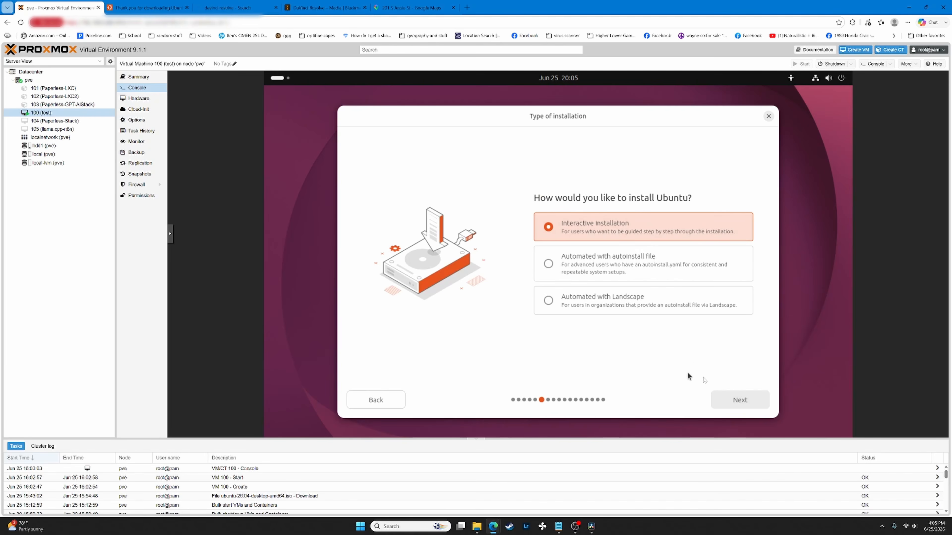
click(736, 401)
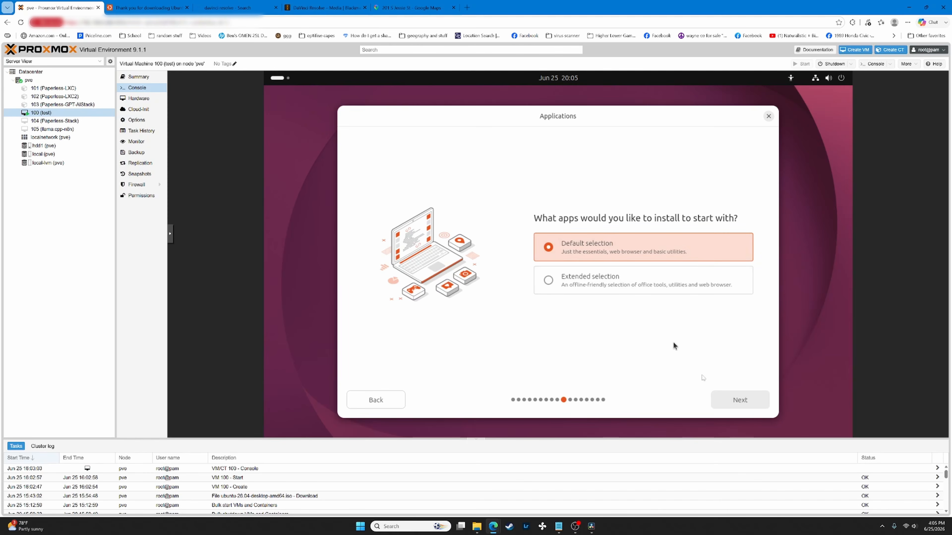
click(740, 401)
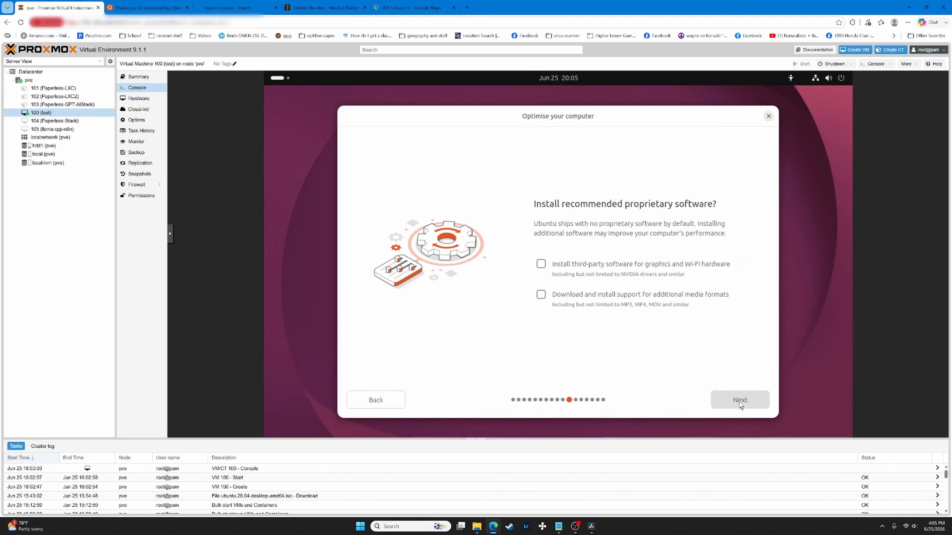
- Enable third-party drivers and extra media formats, then choose Erase disk without encryption
click(606, 264)
click(611, 296)
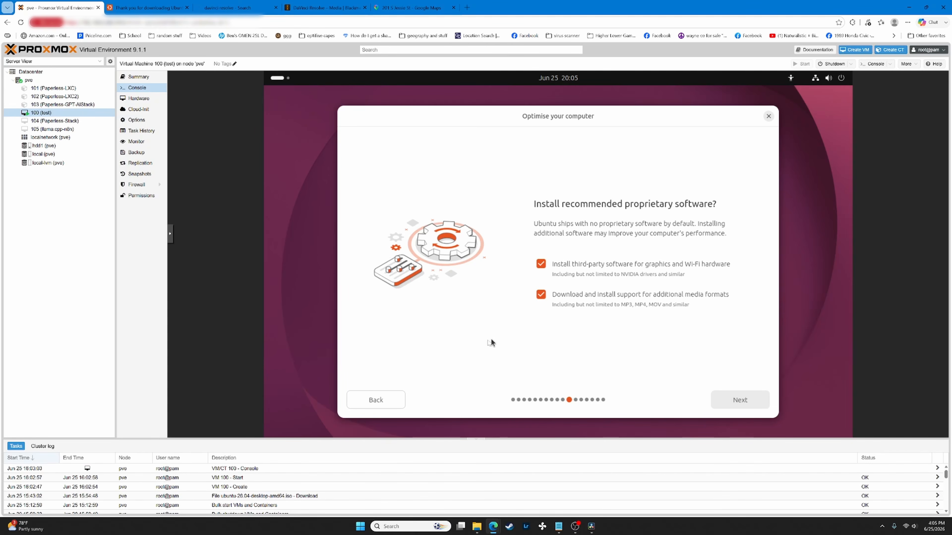
click(744, 401)
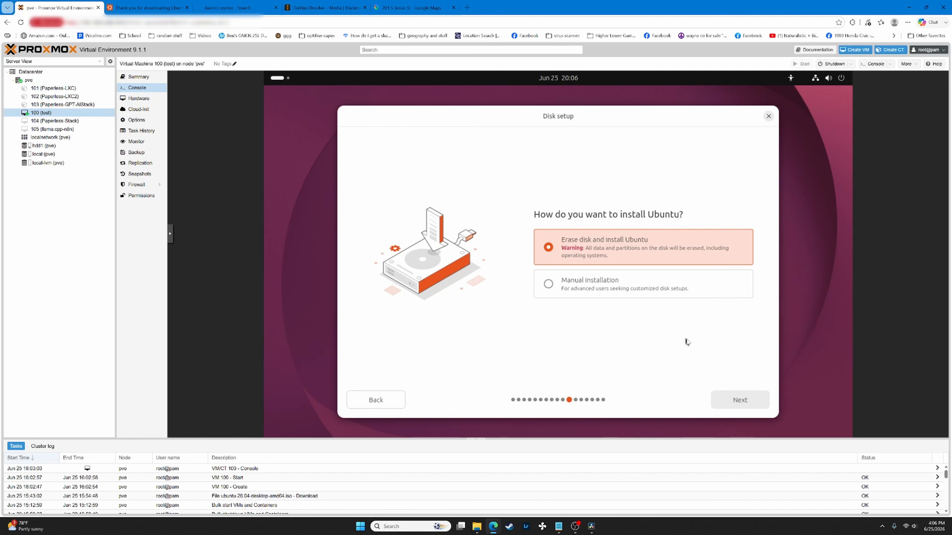
click(731, 403)
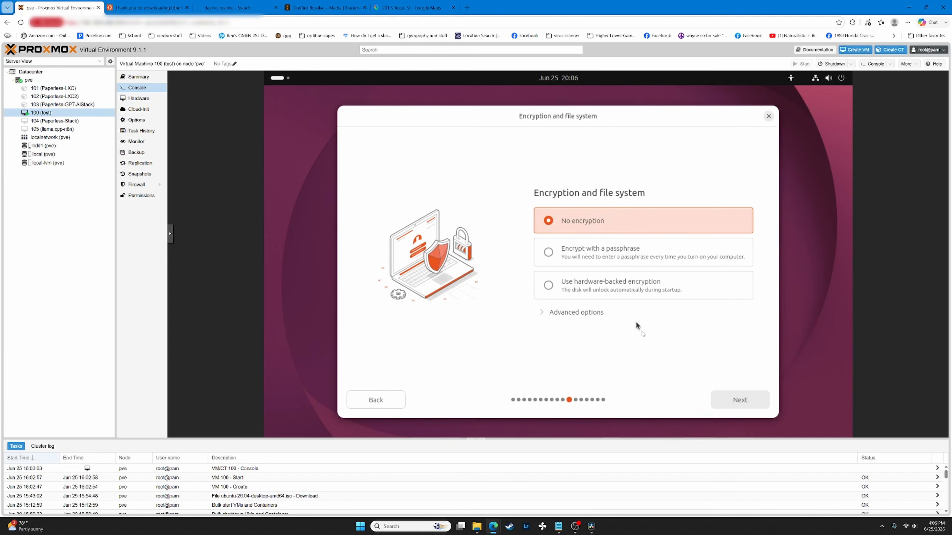
click(745, 401)
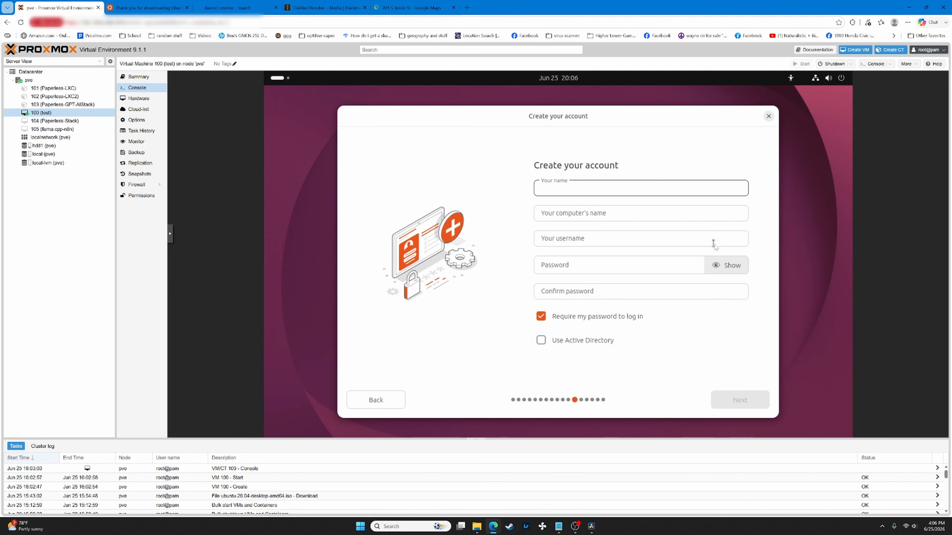
- Create the account 'test' with its password, not requiring the password at login
text(test)
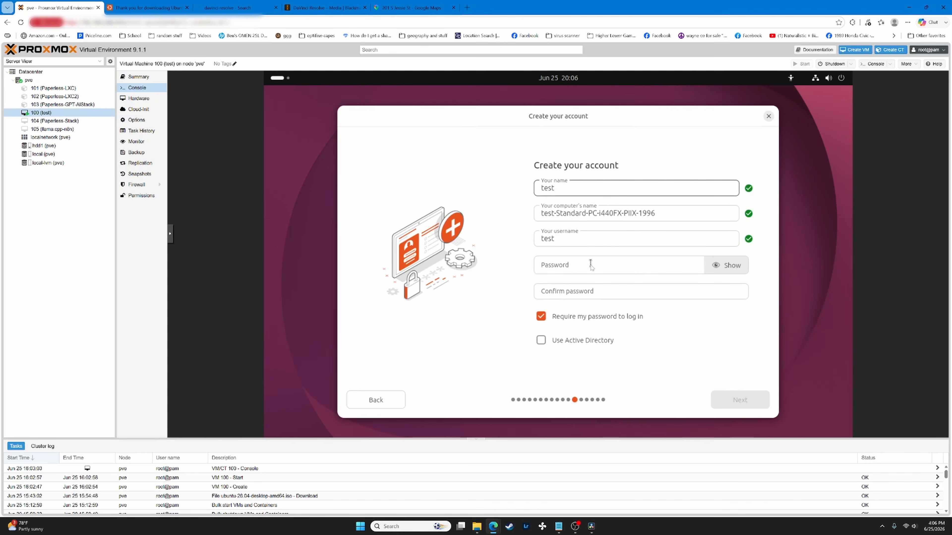
click(591, 265)
text(te)
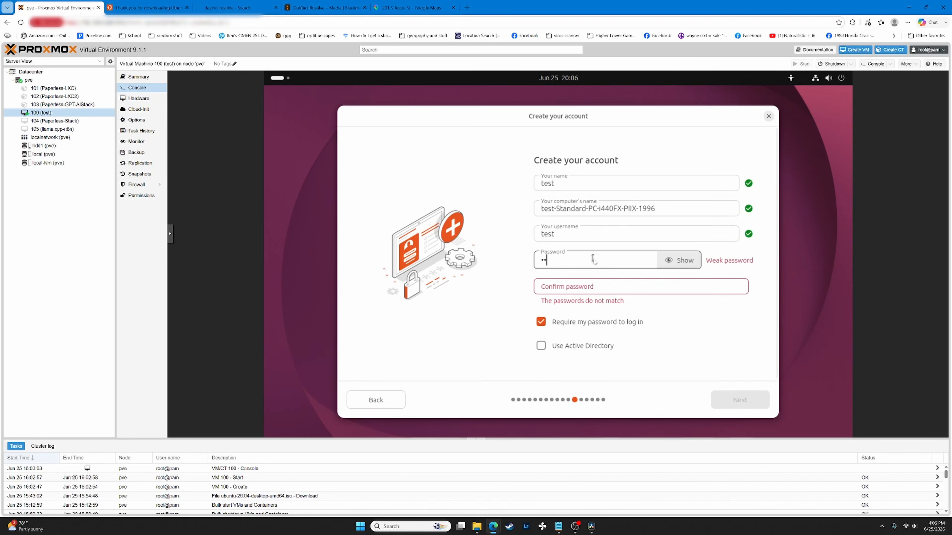
text(st)
click(594, 287)
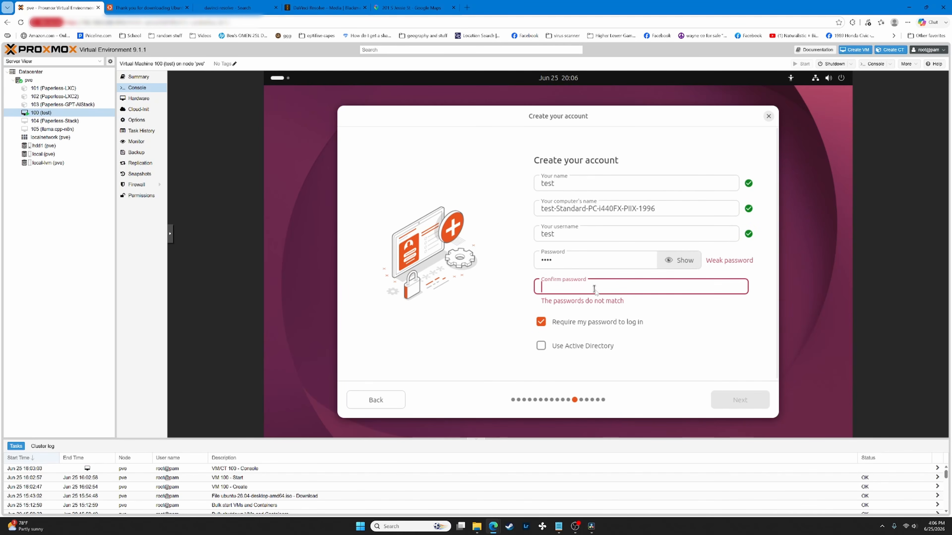
text(test)
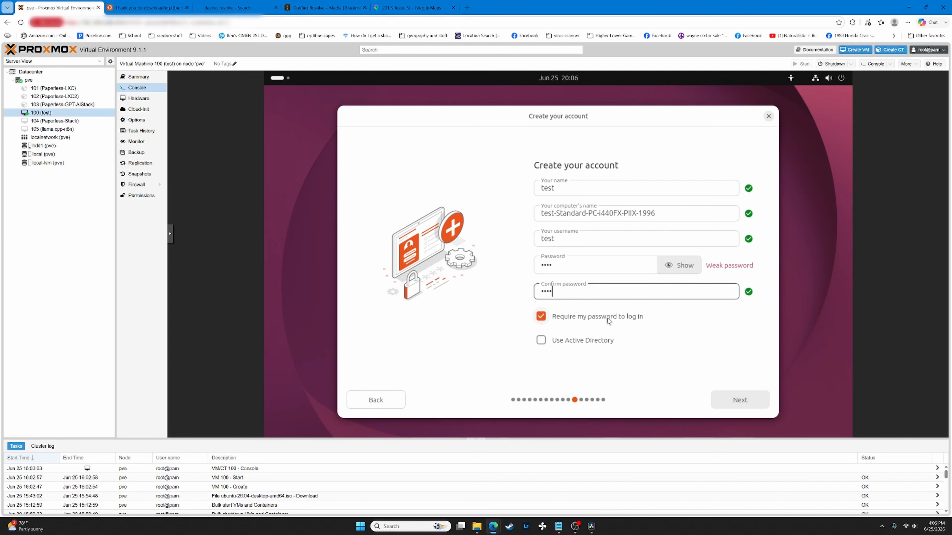
click(620, 322)
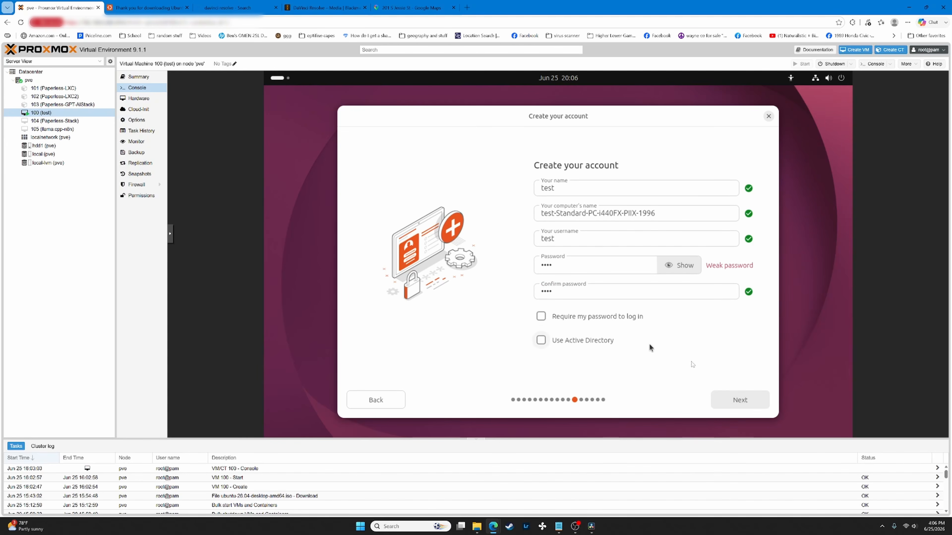
click(733, 395)
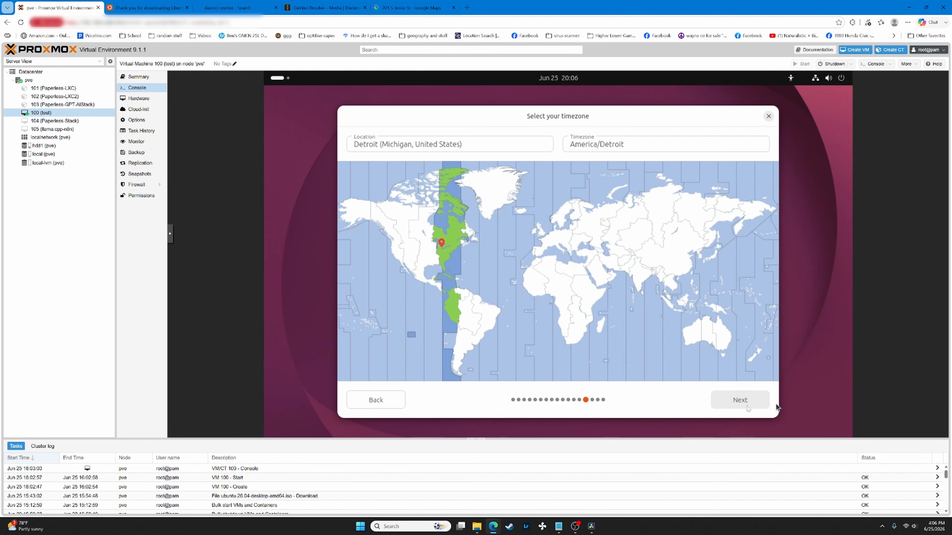
- Accept the America/Detroit timezone, install Ubuntu 26.04, and restart when finished
click(730, 400)
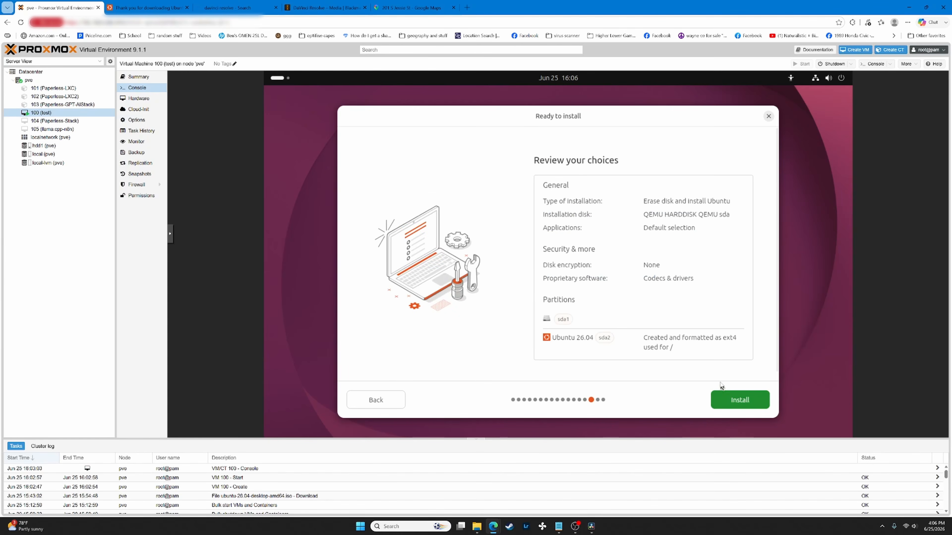
click(735, 401)
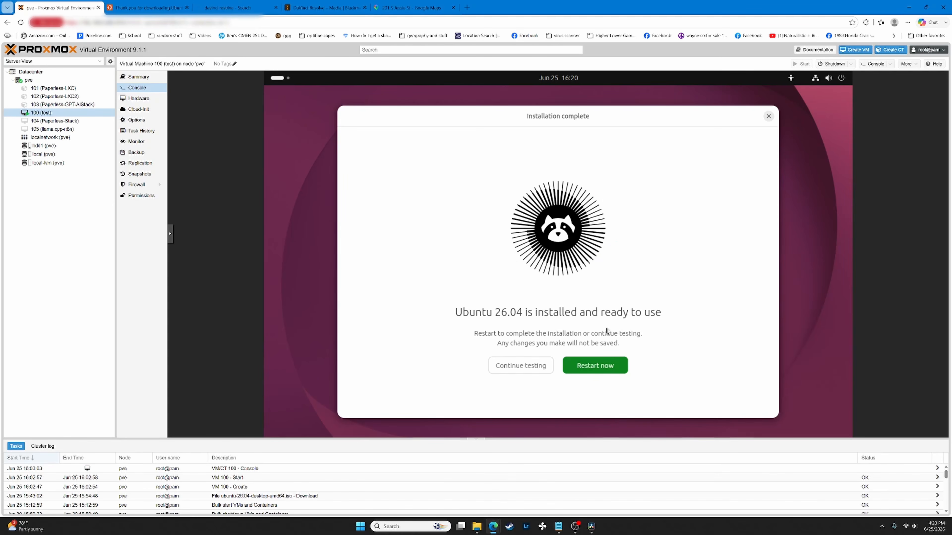
click(586, 364)
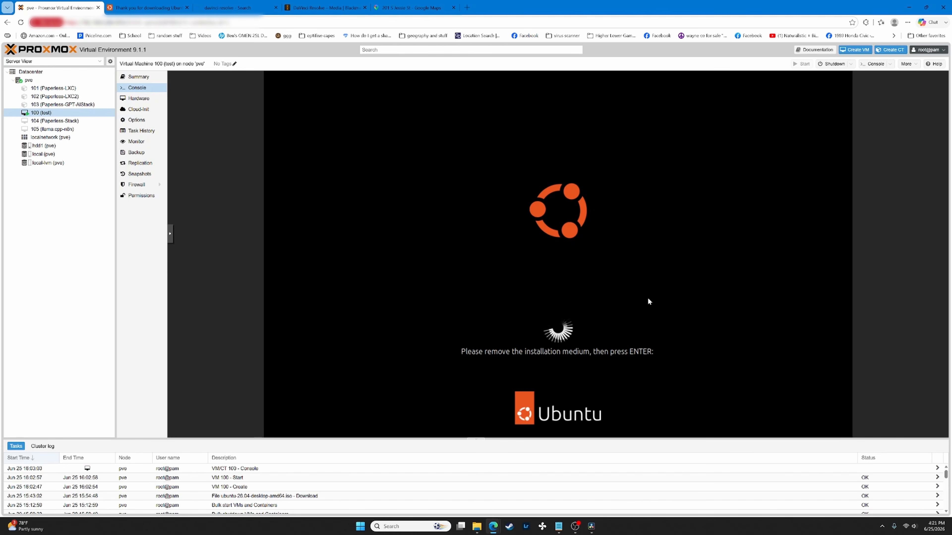
- Reboot into the installed Ubuntu desktop and launch Terminal from the apps grid
key(Return)
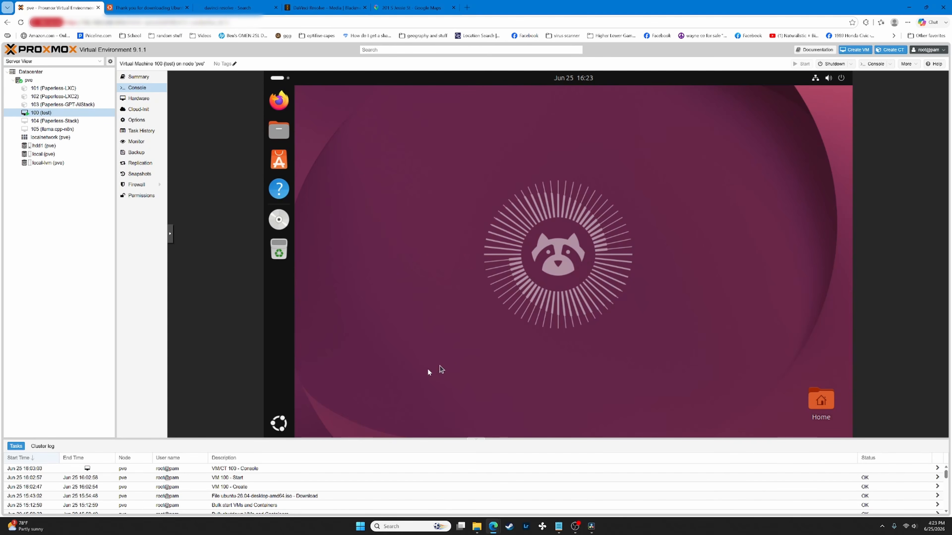
click(288, 426)
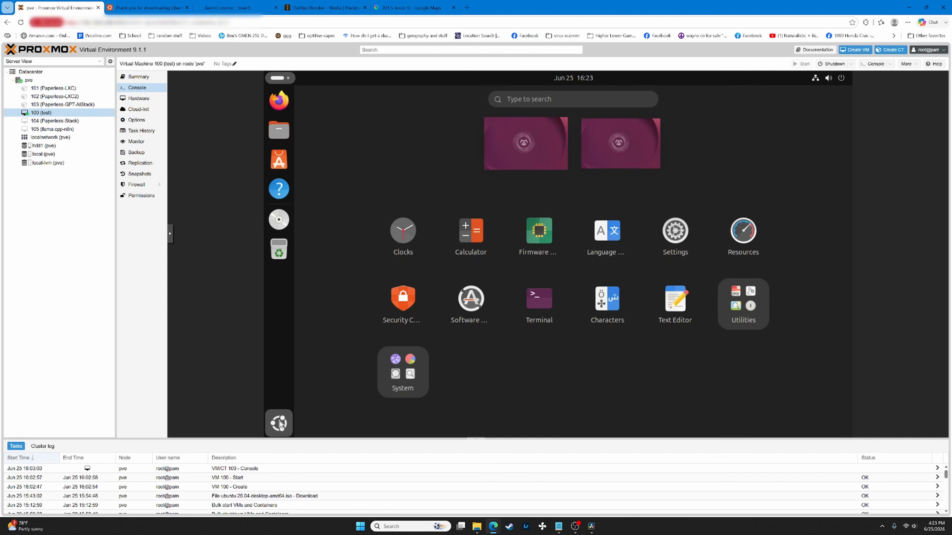
click(536, 308)
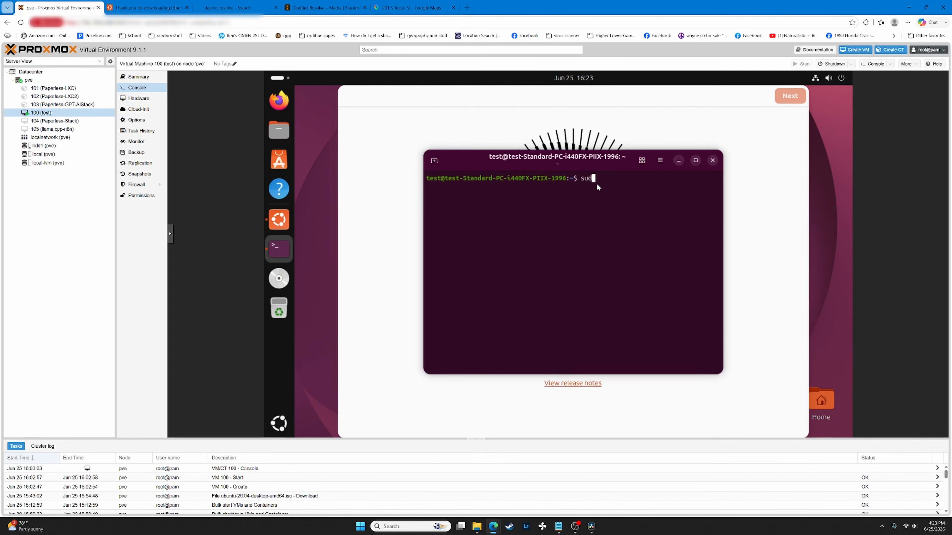
- Run sudo apt update with the sudo password, then sudo apt upgrade -y
text(pdate)
key(Return)
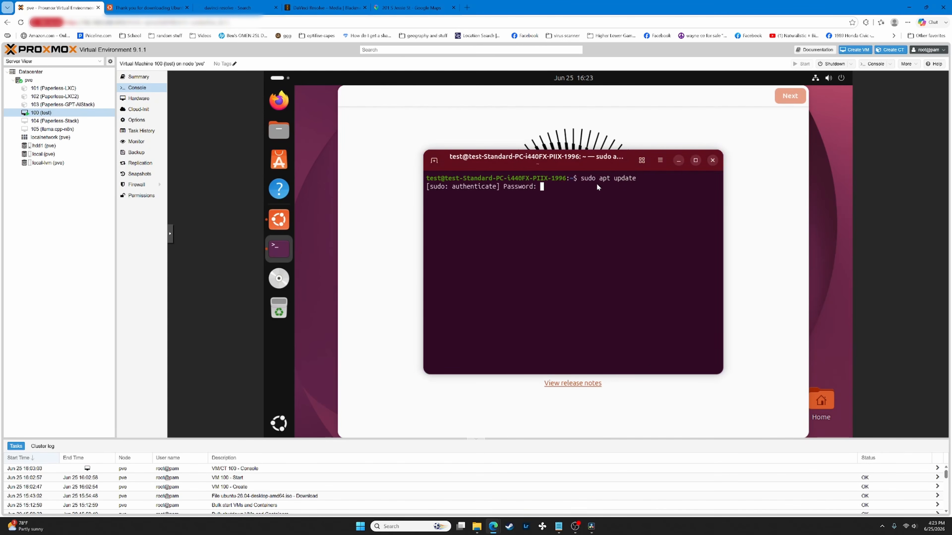
text(*****)
key(BackSpace)
key(BackSpace)
key(BackSpace)
key(BackSpace)
key(BackSpace)
text(***)
key(Return)
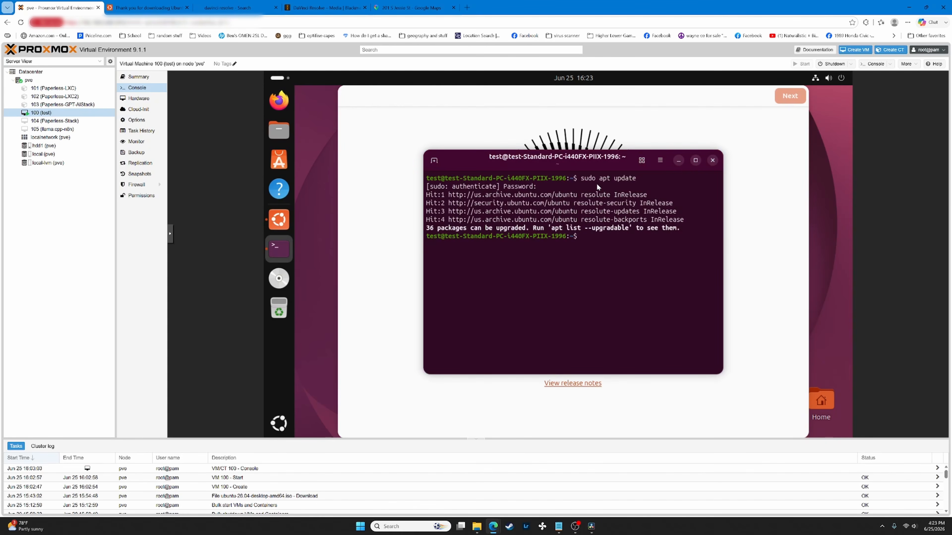
text(sudo apt upgrade -y)
key(Return)
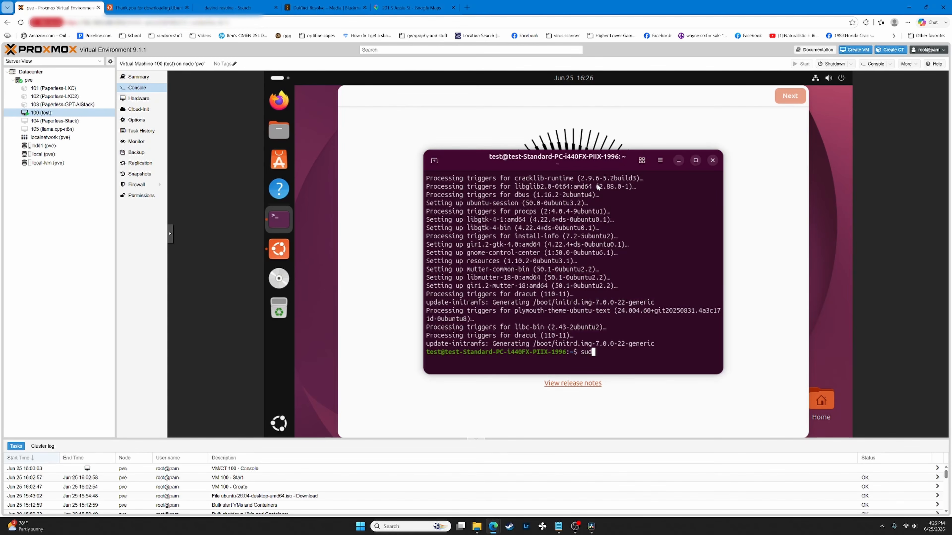
- Install the qemu-guest-agent package with sudo apt install, confirming with y
text(o apt install qemu-guest-agent)
key(Return)
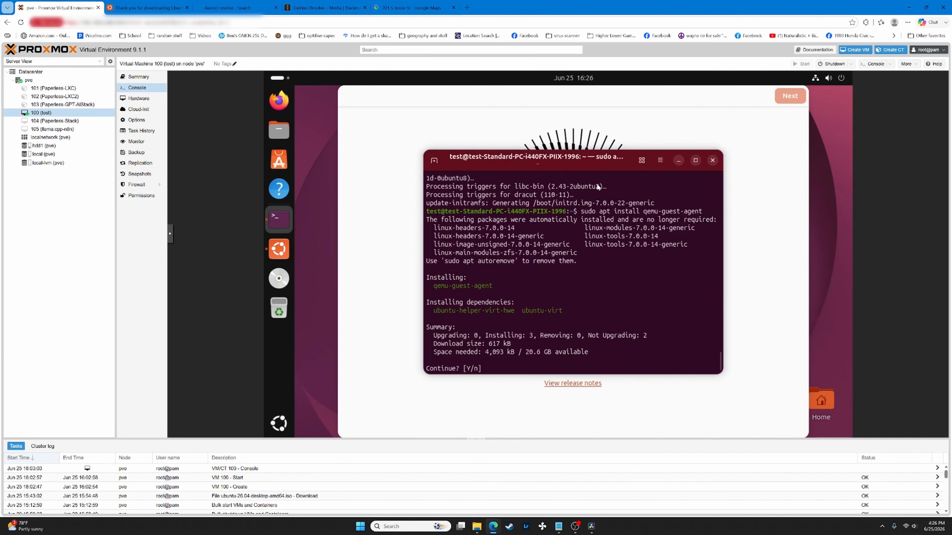
text(y)
key(Return)
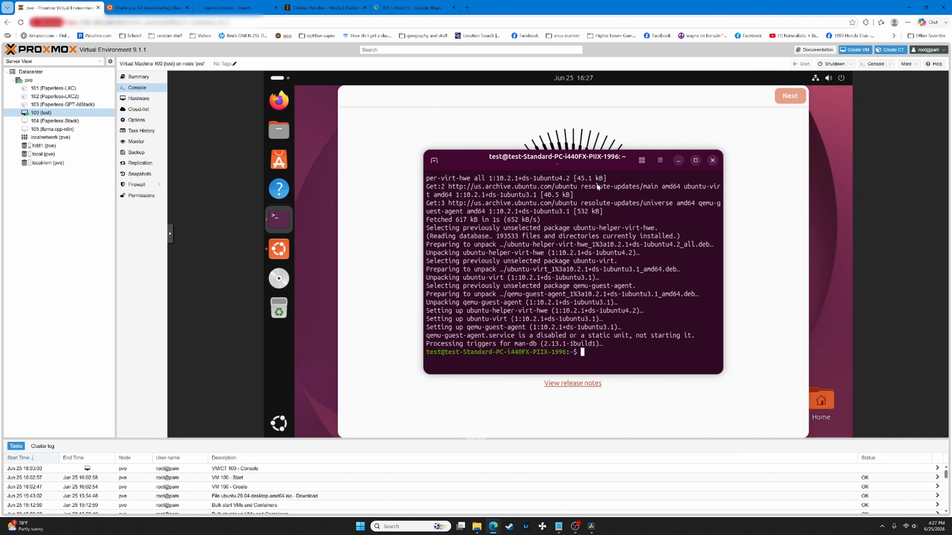
- Enable and start the qemu-guest-agent service with systemctl
text(sudo systemctl enable qemu-)
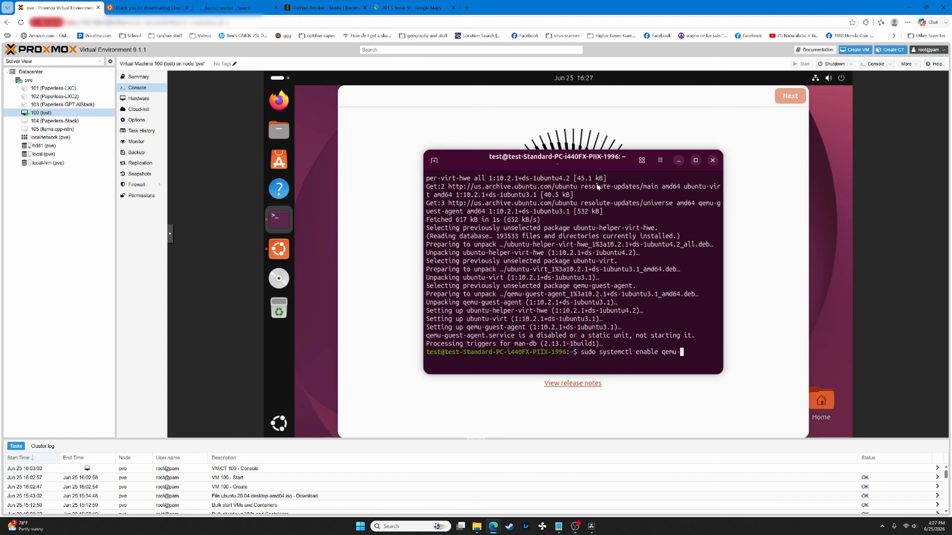
text(guest-agent)
key(Return)
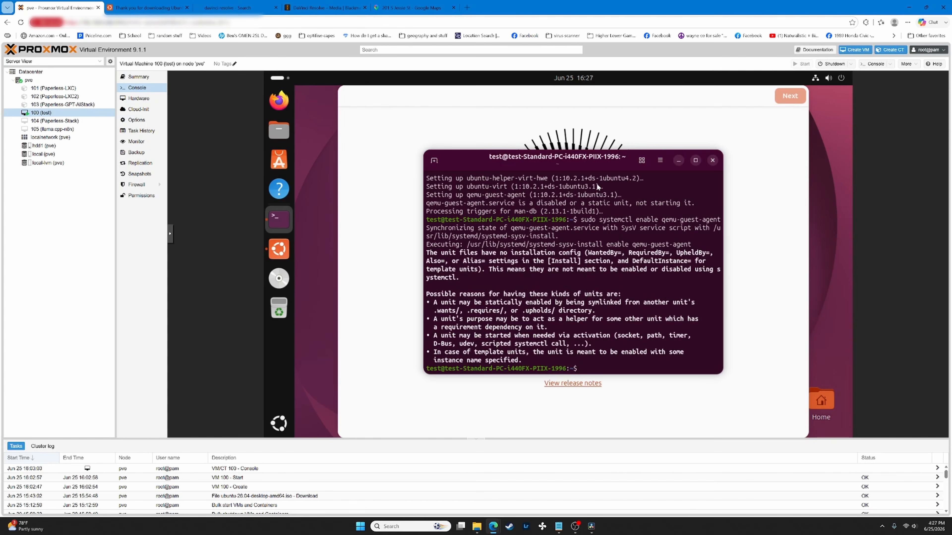
text(sudo systemctl start qemu-guest)
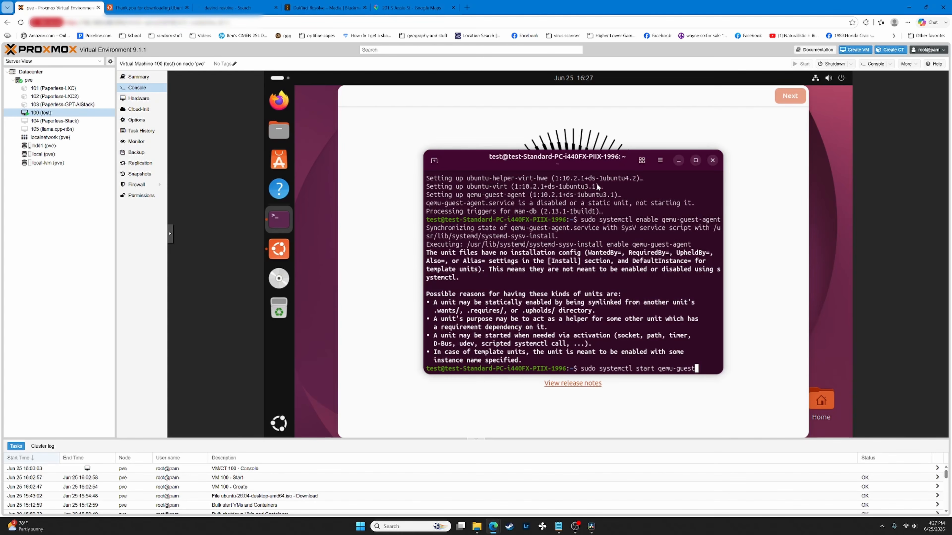
text(-agent)
key(Return)
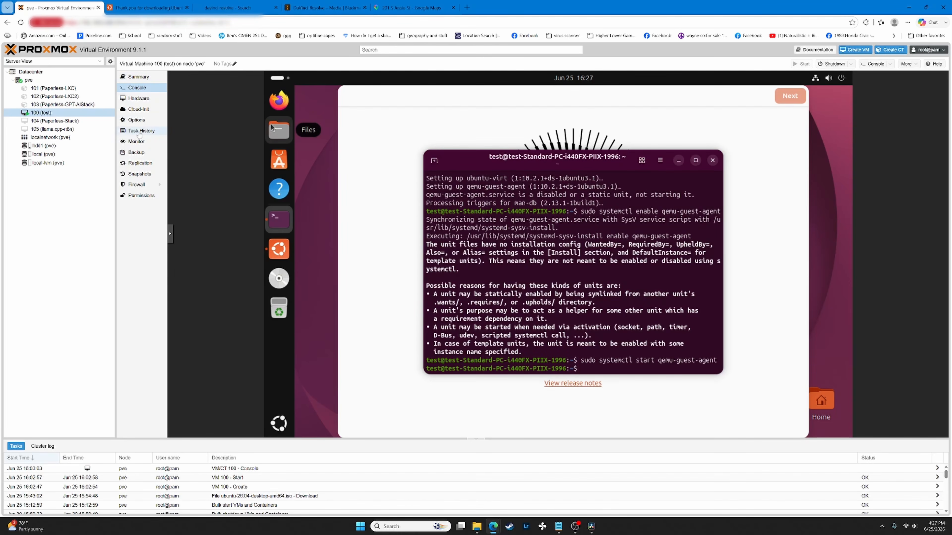
click(144, 77)
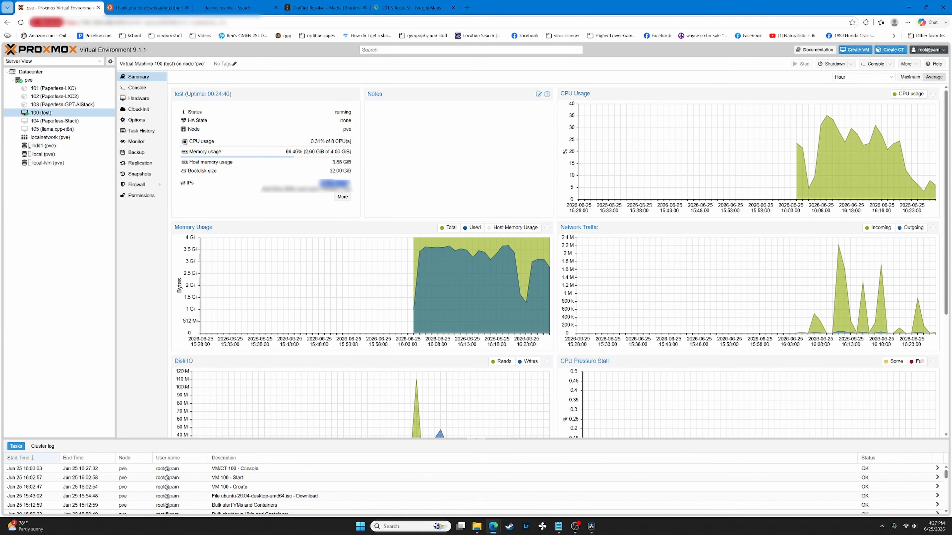
drag(264, 184, 350, 188)
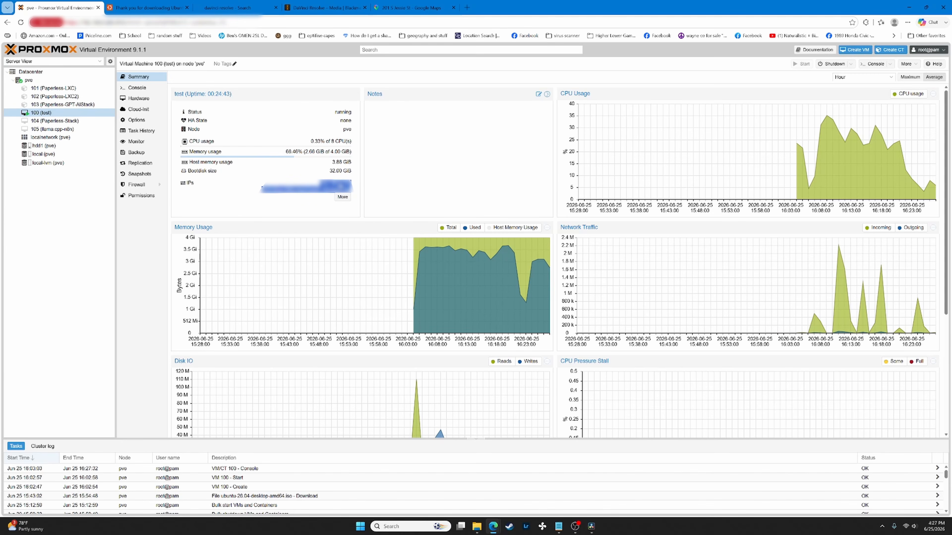
click(153, 89)
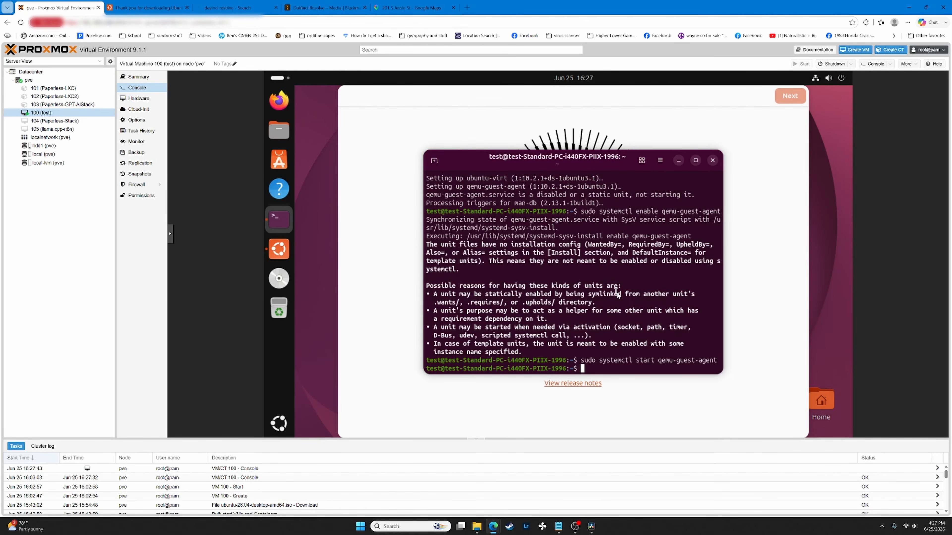
- Clear the guest terminal's output and close the terminal window
text(clear)
key(Return)
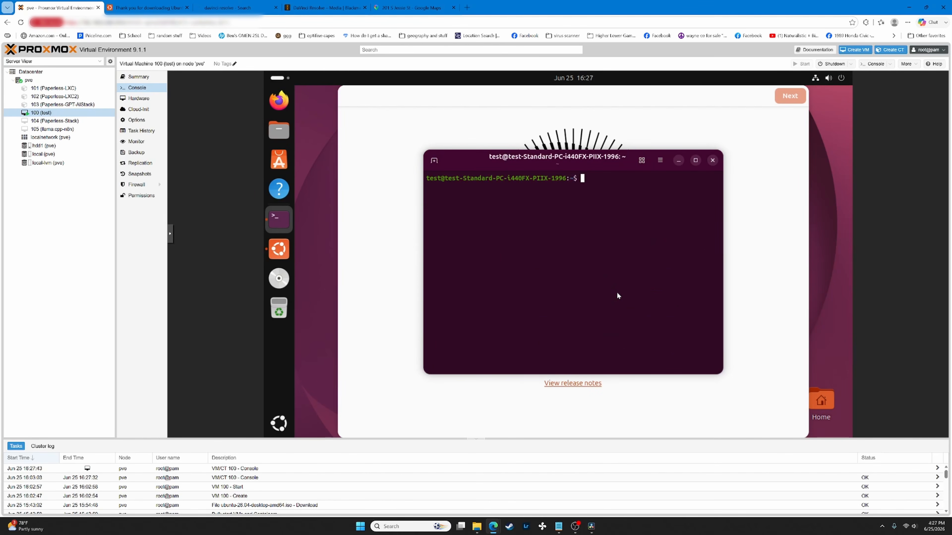
click(712, 160)
- Complete Ubuntu's welcome pages with the Dark style, then list VM 100's backups
click(789, 96)
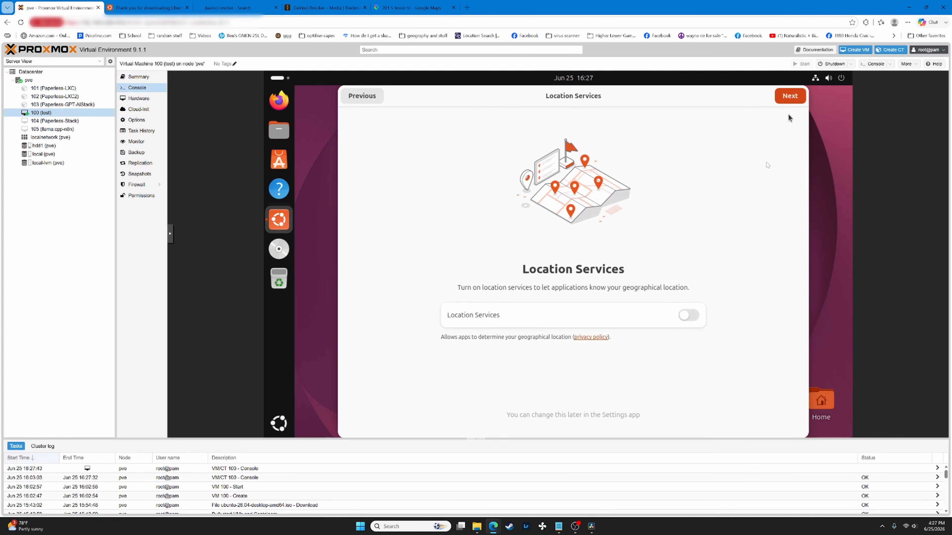
click(789, 96)
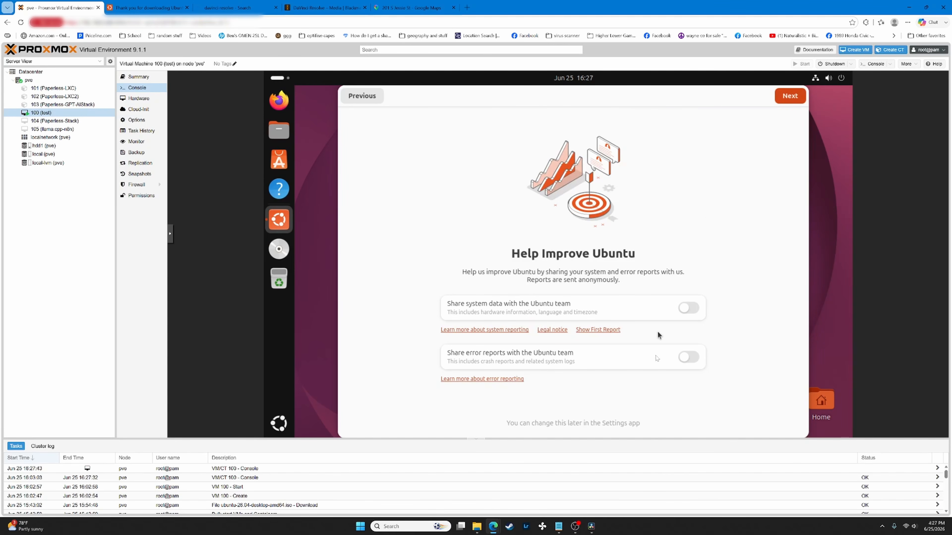
click(798, 96)
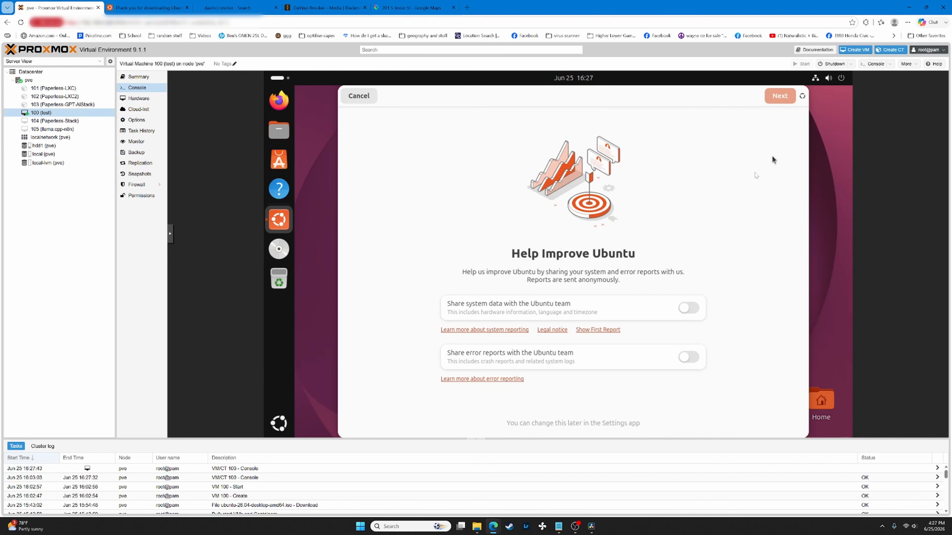
click(614, 254)
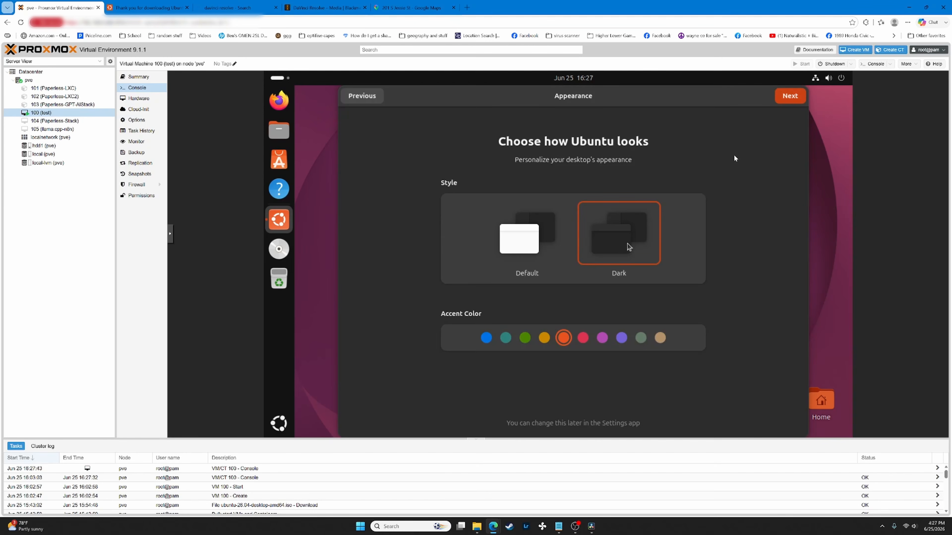
click(789, 96)
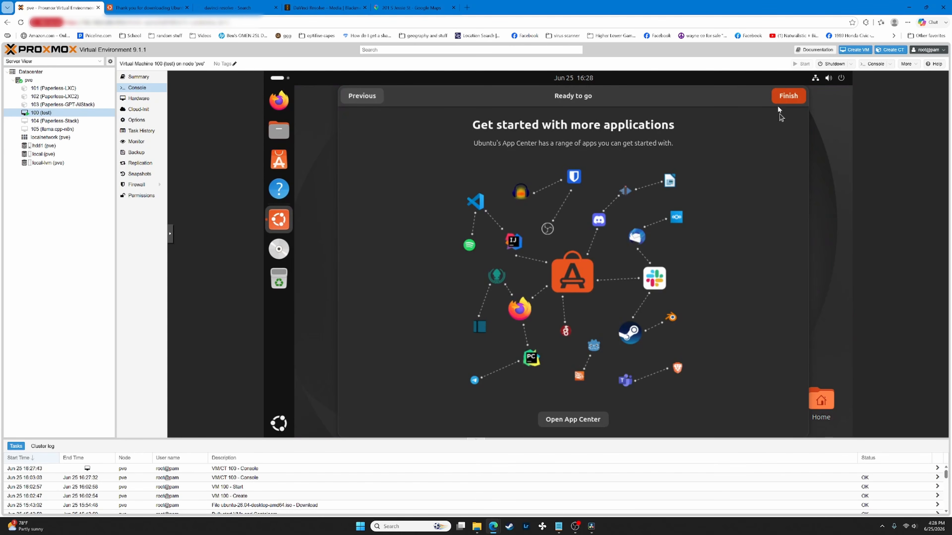
click(785, 98)
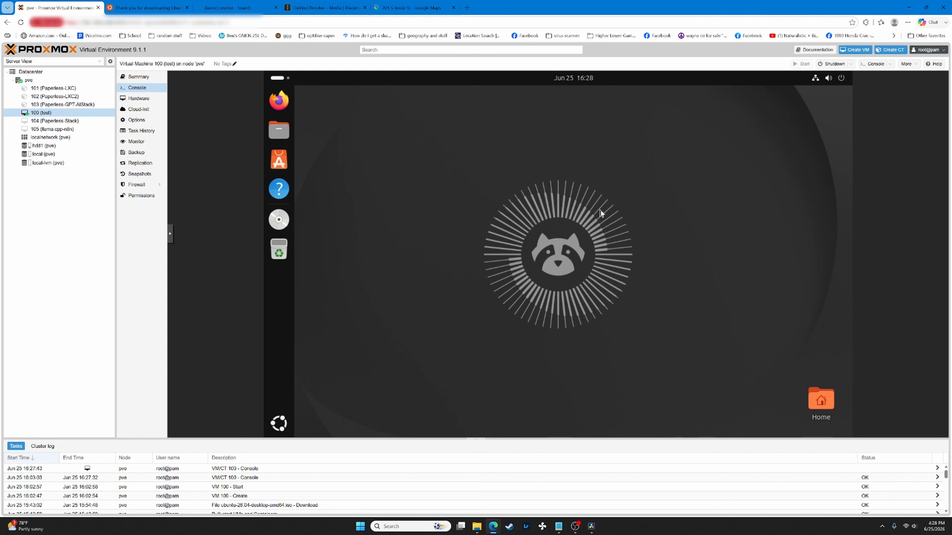
click(145, 156)
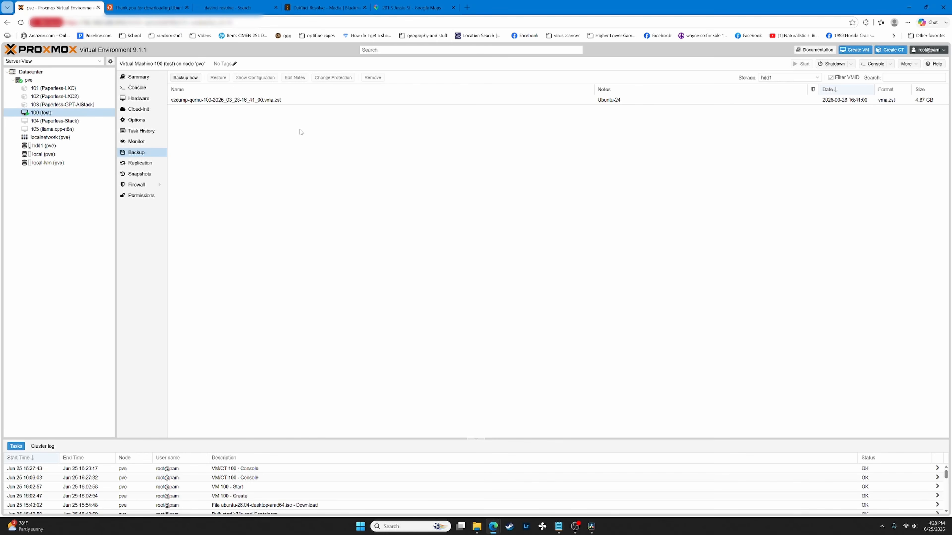
- Start a new VM 100 backup to hdd1 storage with ZSTD (fast and good) compression
click(277, 100)
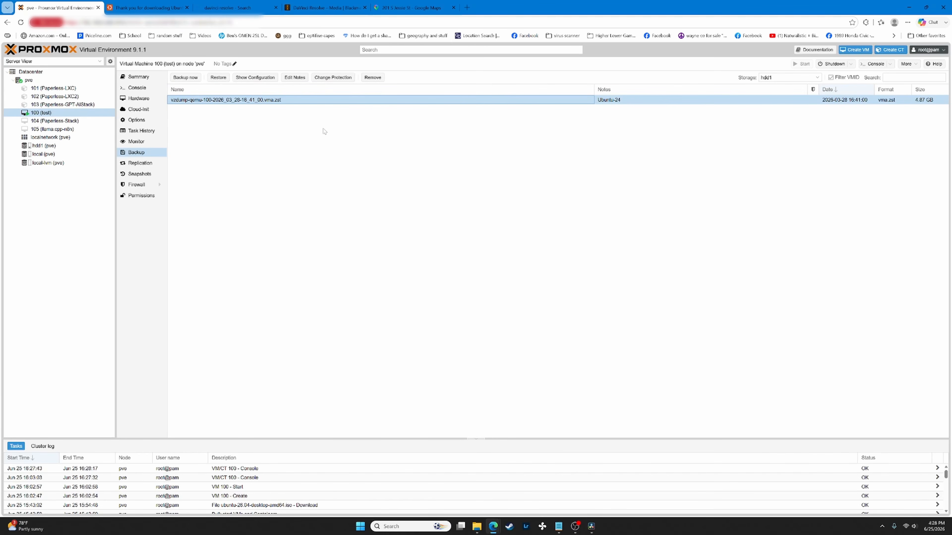
click(185, 78)
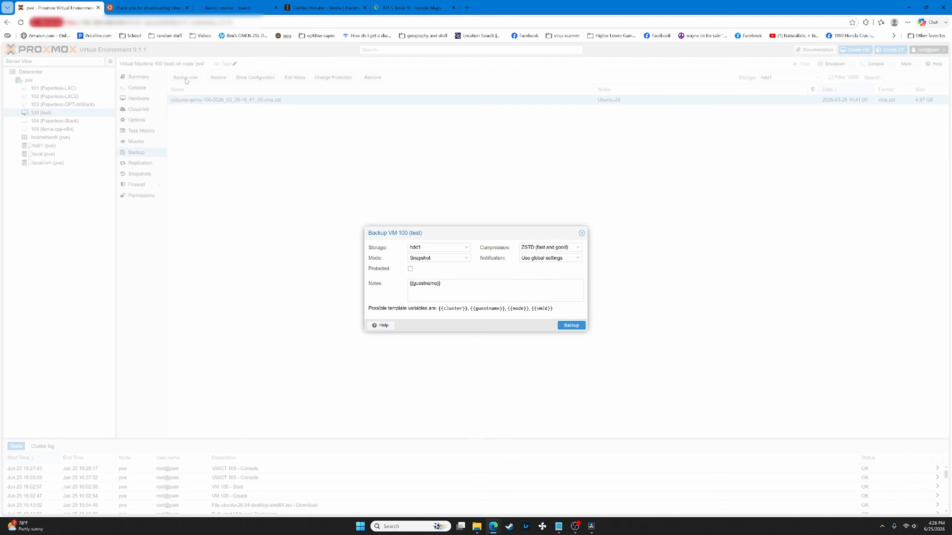
click(439, 248)
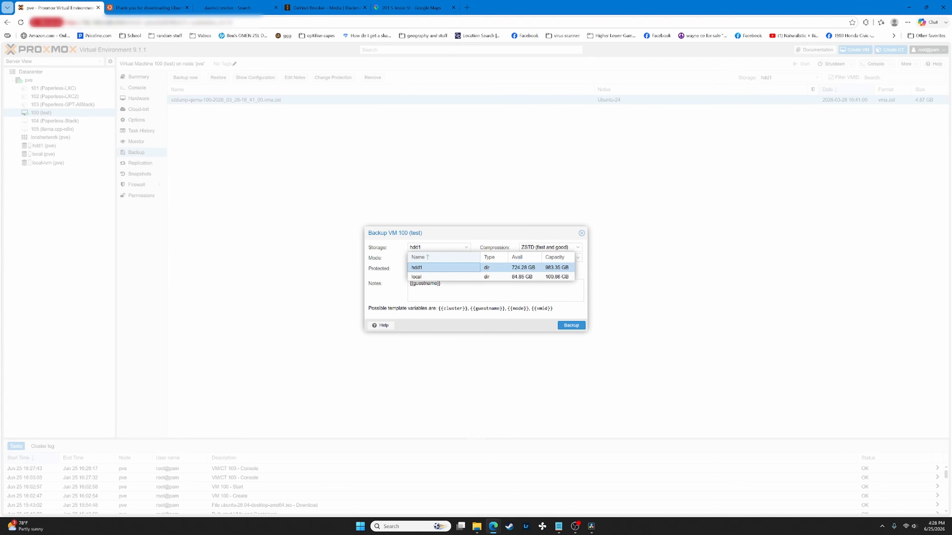
click(425, 269)
click(551, 247)
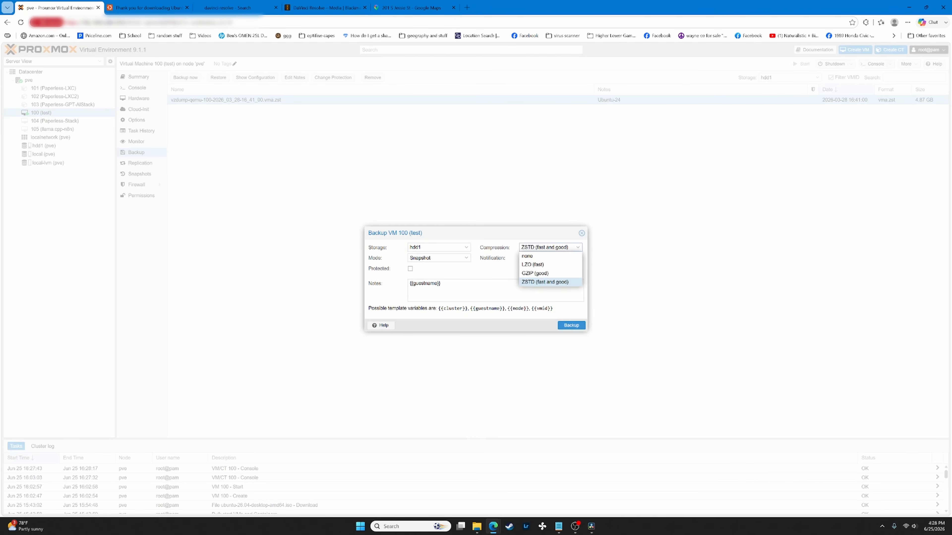
click(551, 247)
click(550, 247)
click(548, 247)
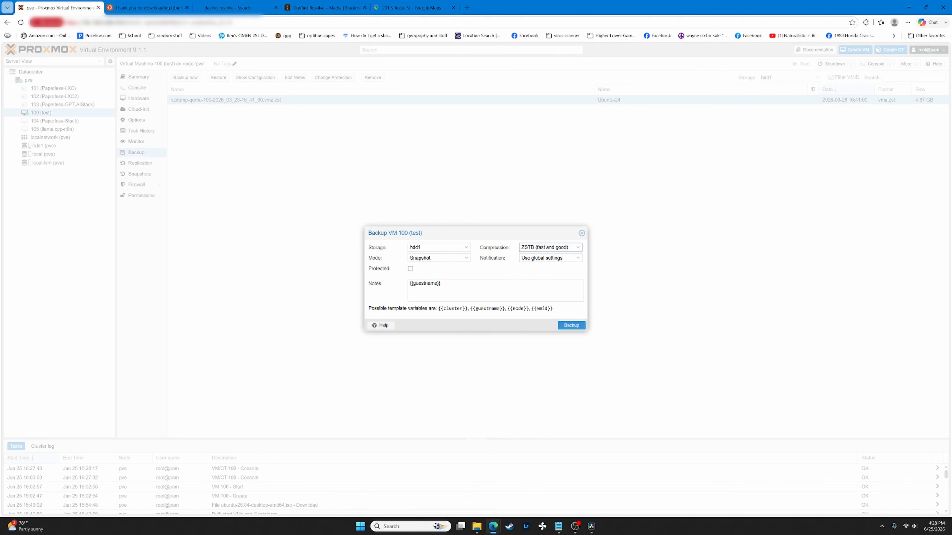
- Set the backup note to 'just started VM', run the backup, and close its log
drag(443, 284, 393, 286)
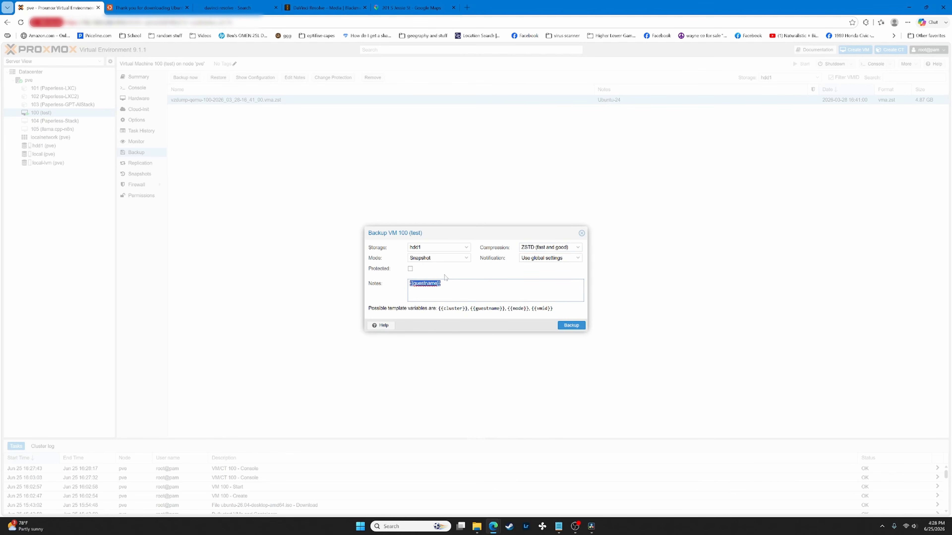
text(sust started VM)
click(571, 325)
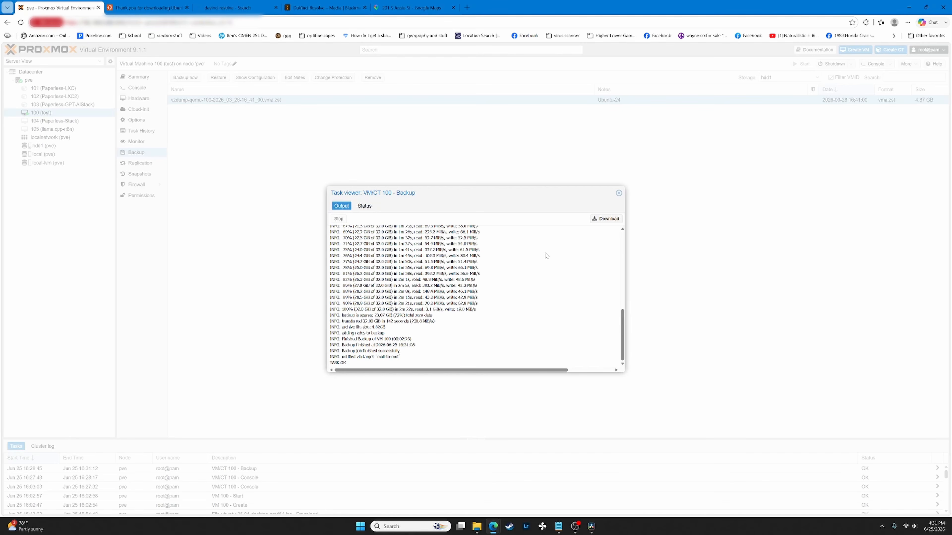
click(618, 193)
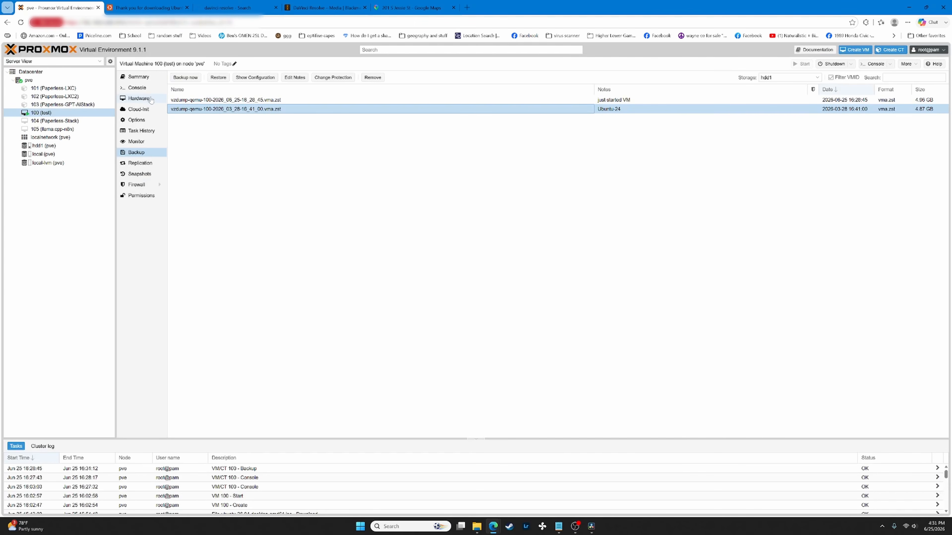
- Check VM 100's 4096 MiB memory setting in Hardware without changing it
click(143, 100)
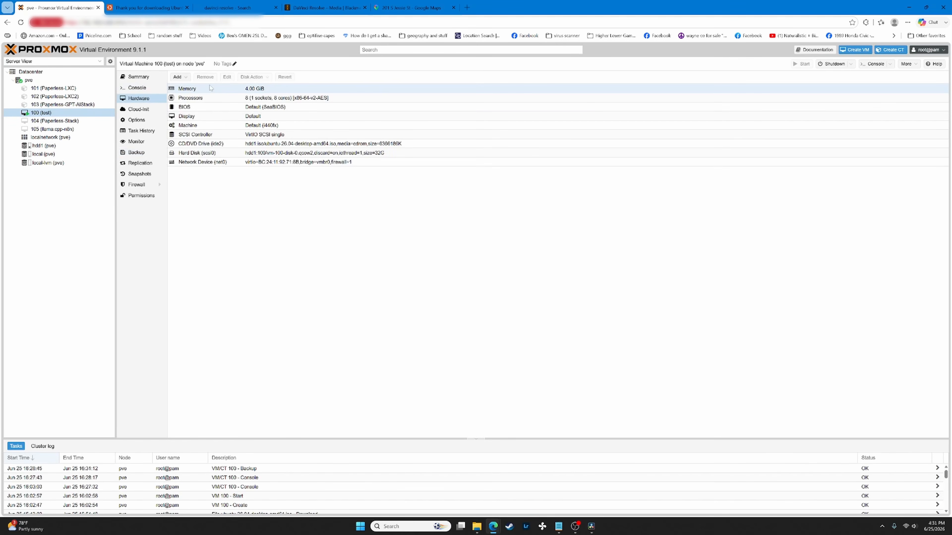
click(197, 90)
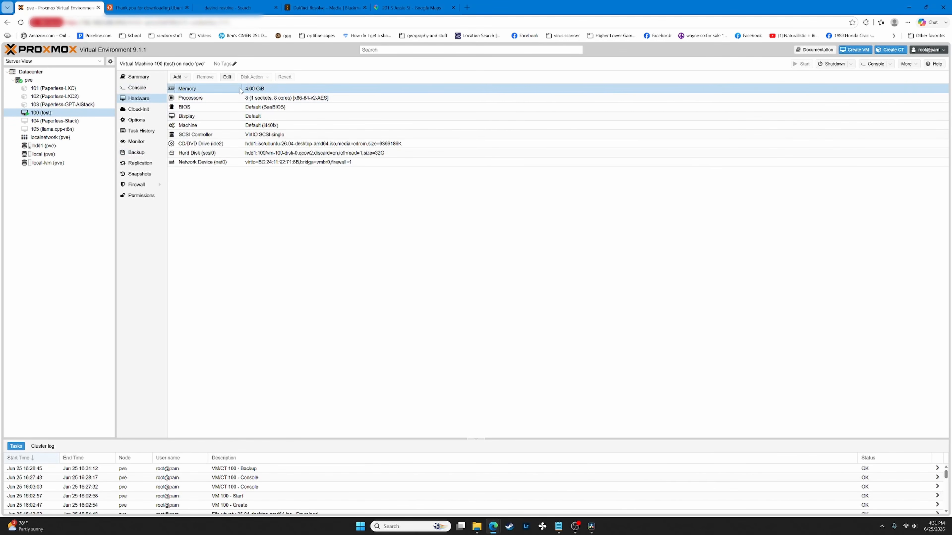
click(249, 92)
click(226, 78)
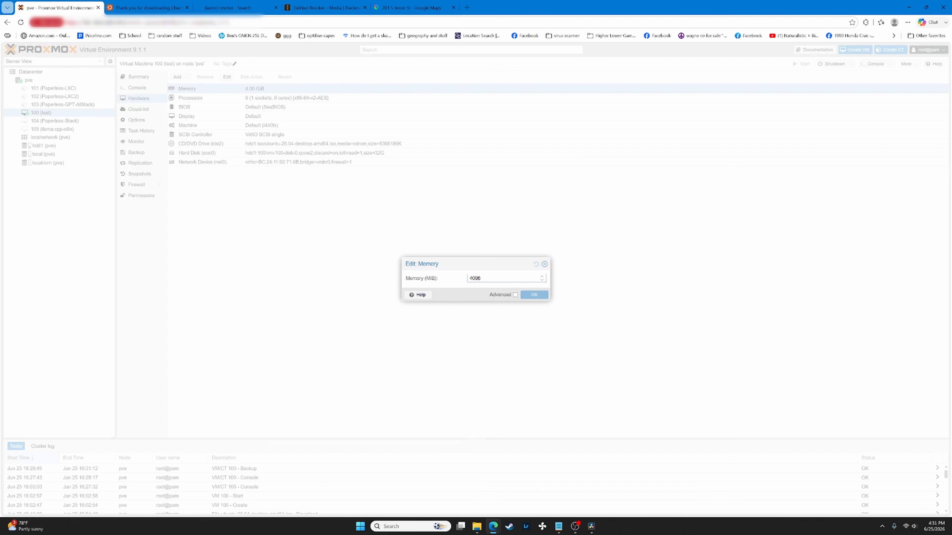
click(544, 264)
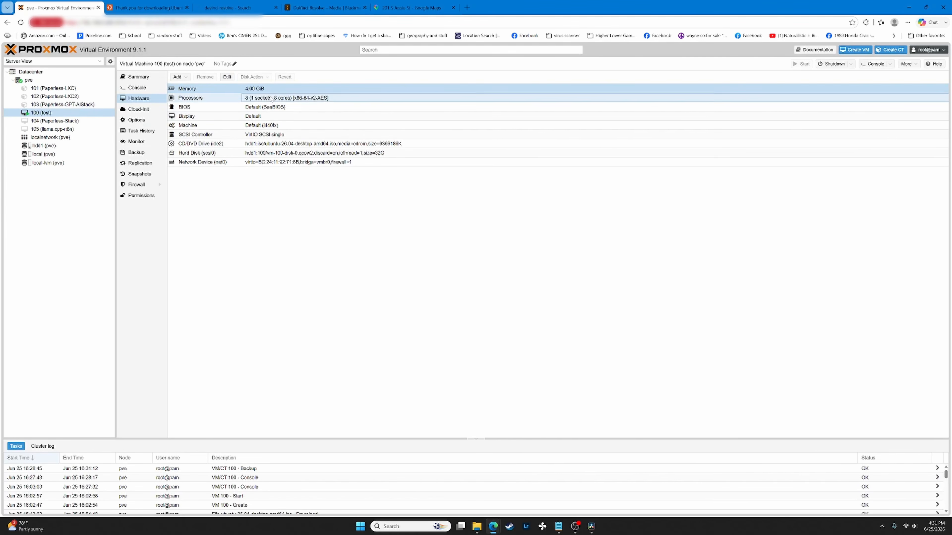
- Check the processor settings of 1 socket and 8 cores, closing without changes
click(229, 98)
click(226, 77)
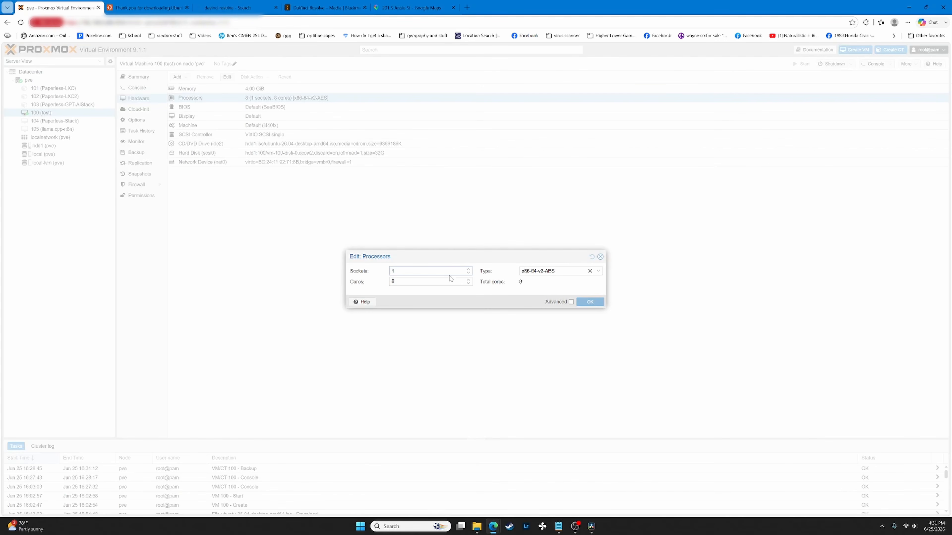
key(Tab)
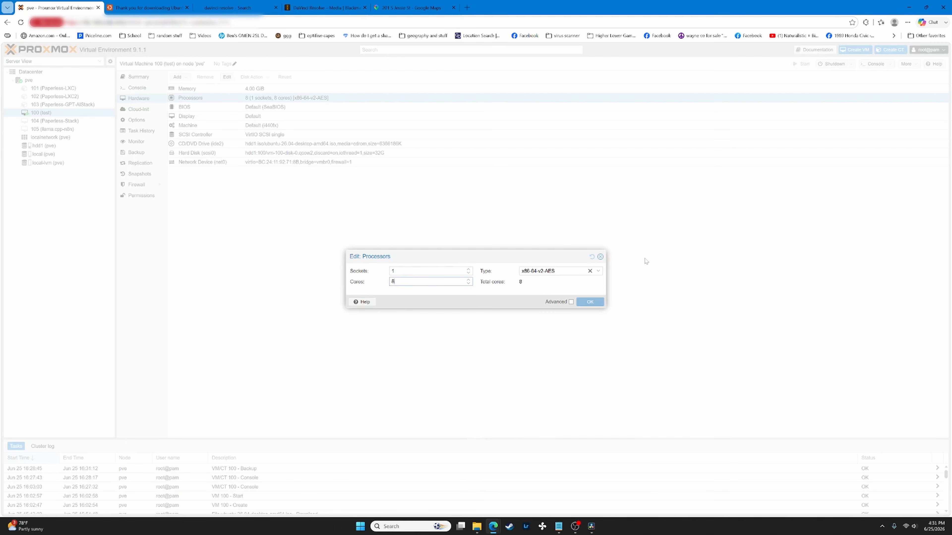
click(600, 256)
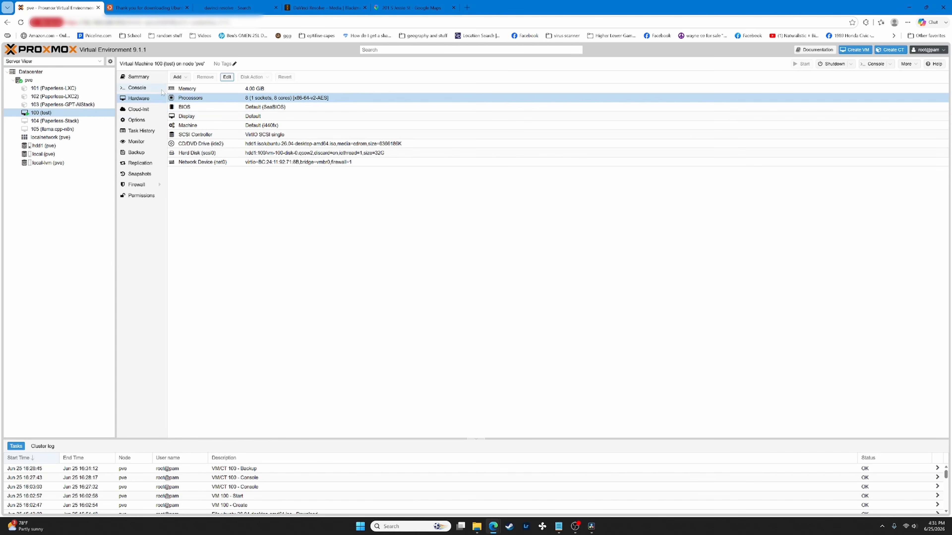
- Show VM 100's Summary page and inspect its Memory Usage graph
click(138, 77)
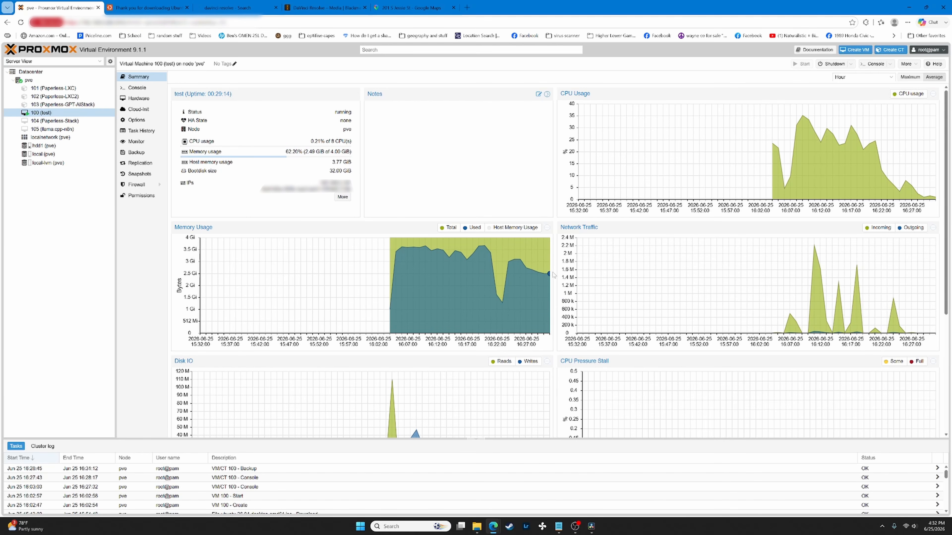
mouse_move(549, 276)
- From the VM console, power off Ubuntu via its quick settings Power Off option
click(145, 88)
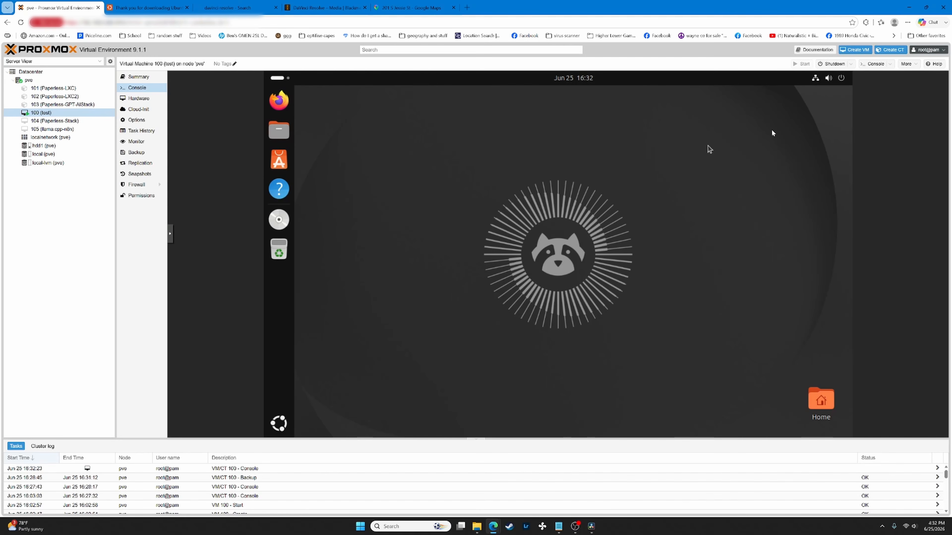
click(832, 80)
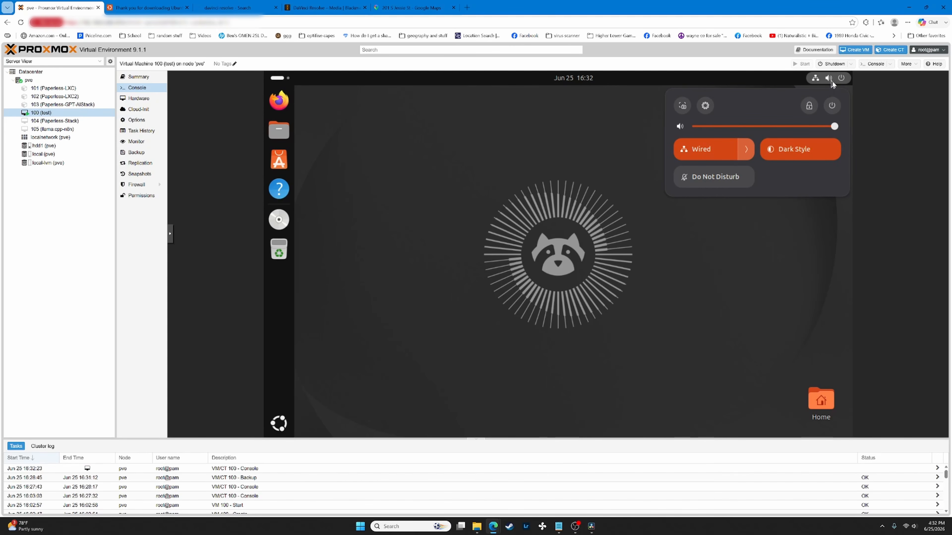
click(832, 105)
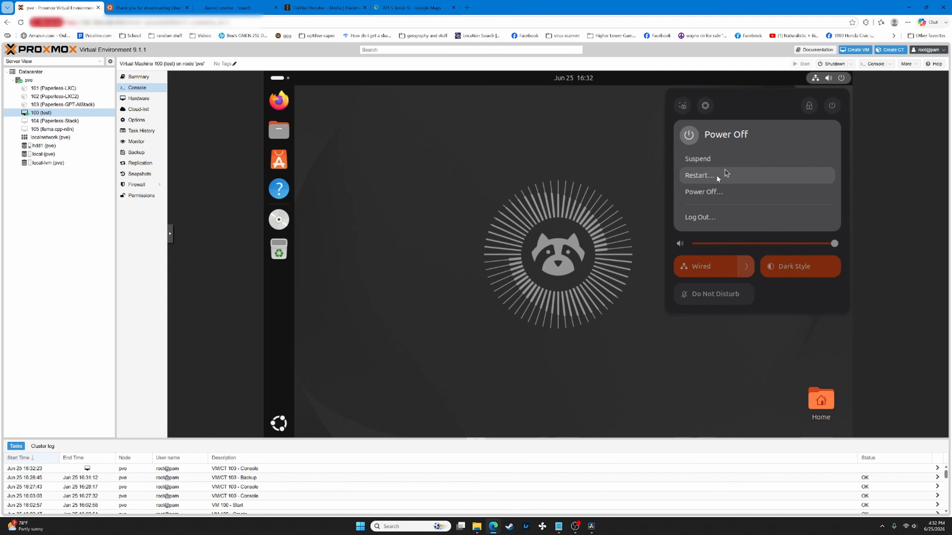
click(708, 193)
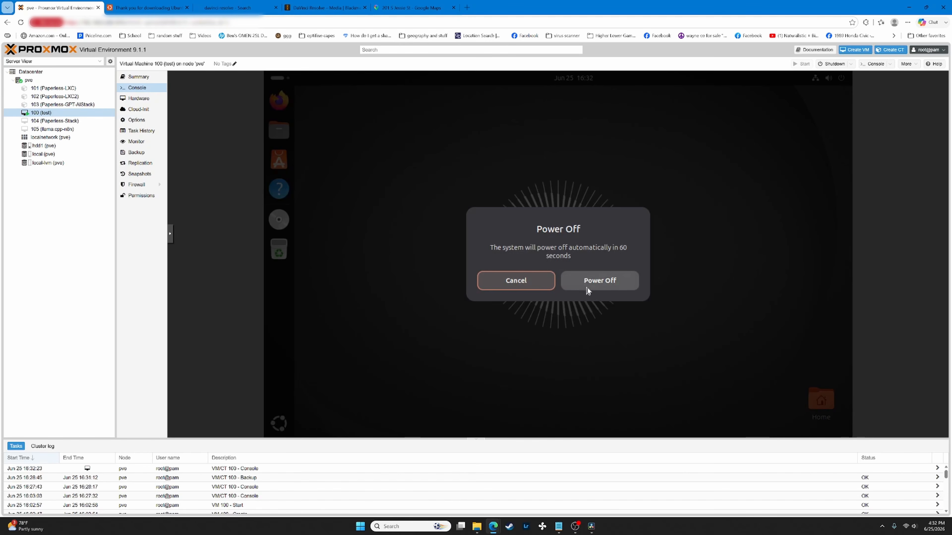
click(586, 287)
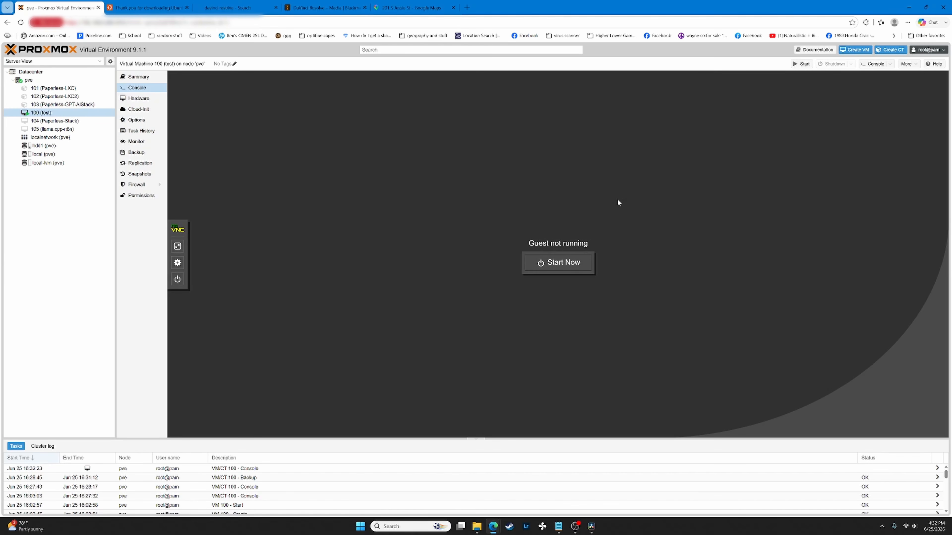
- Start VM 100 from the console, boot Ubuntu from GRUB, then request a host shutdown
click(138, 76)
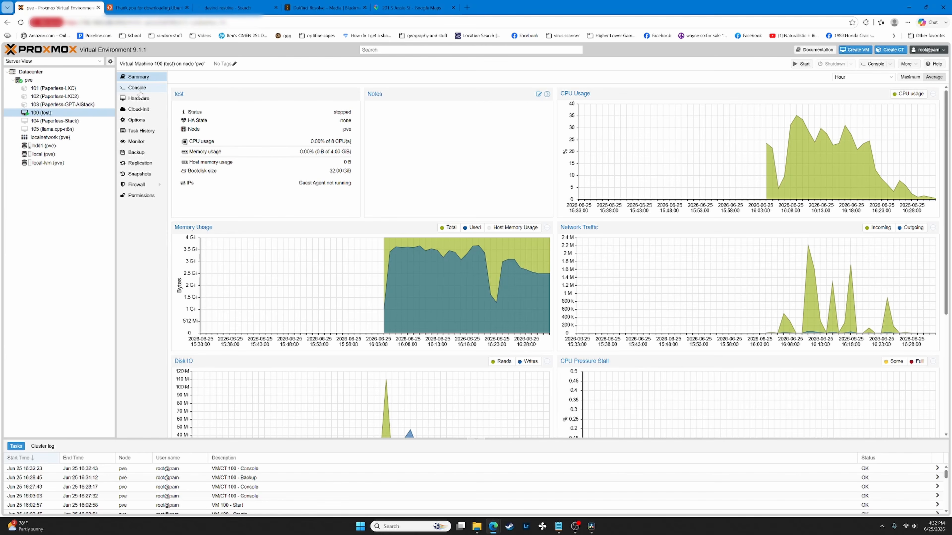
click(139, 90)
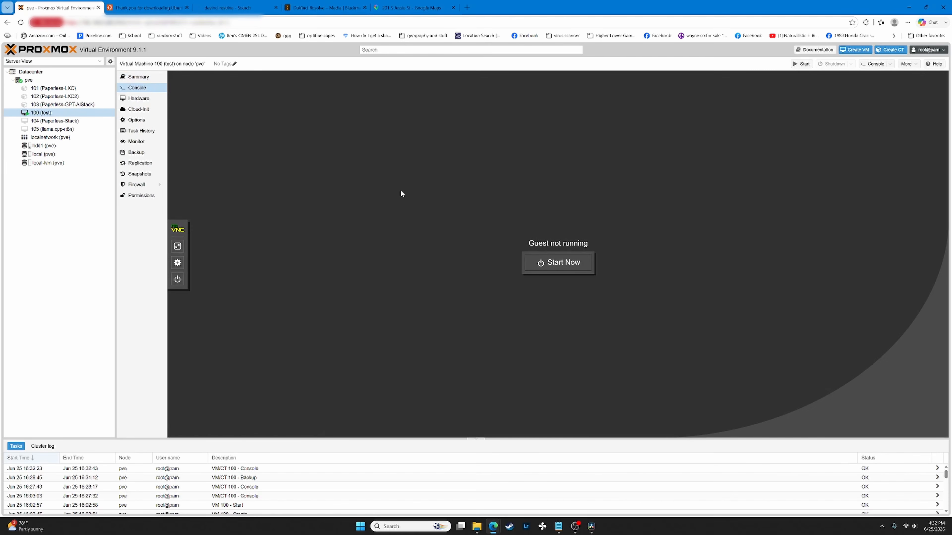
click(550, 262)
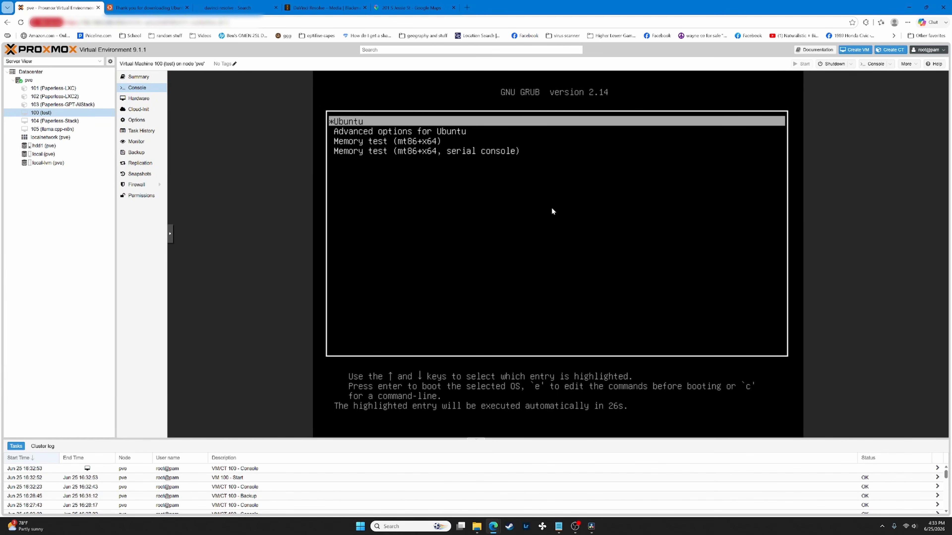
key(Return)
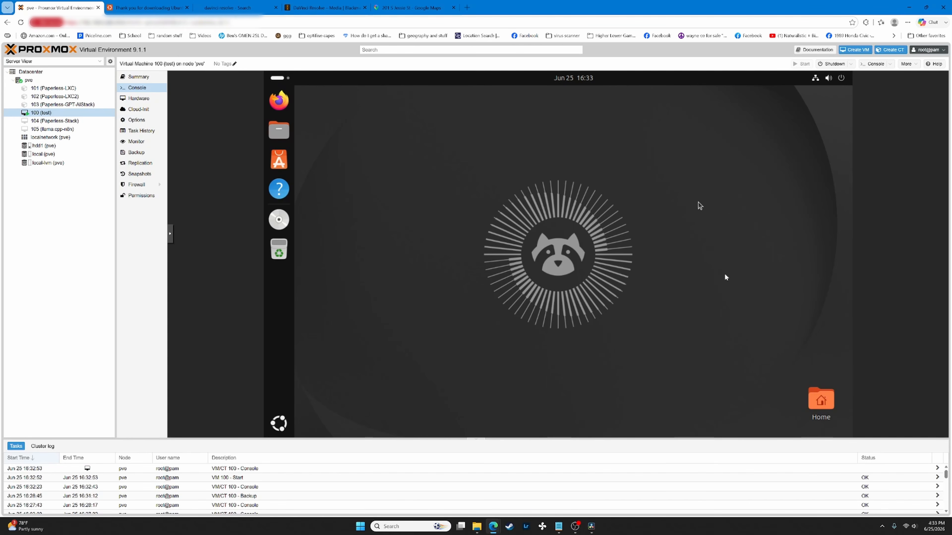
click(830, 64)
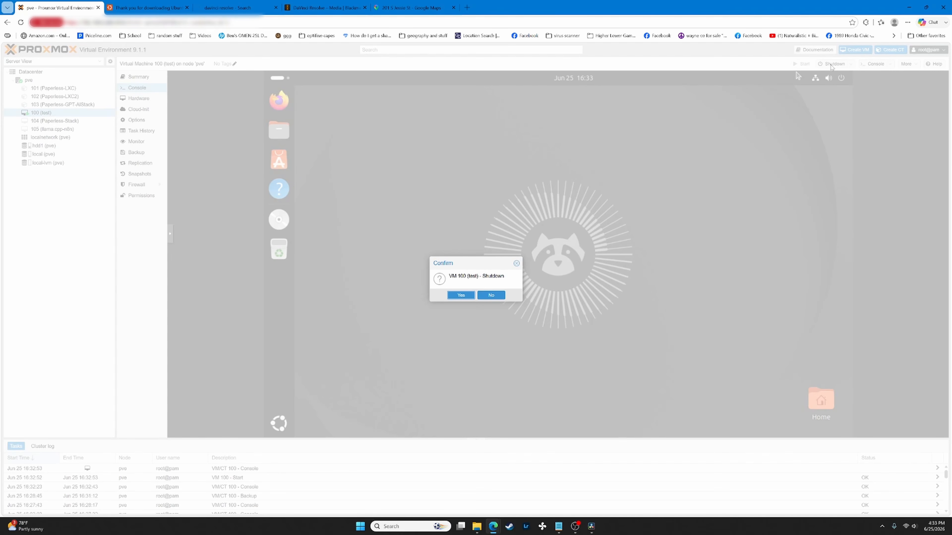
- Confirm VM 100's shutdown and verify its Summary page reports status stopped
click(461, 295)
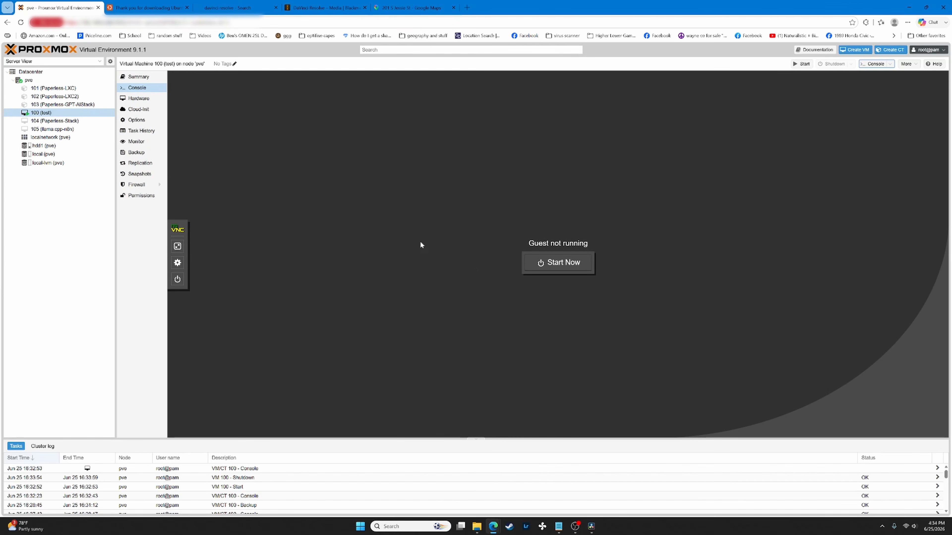
click(70, 105)
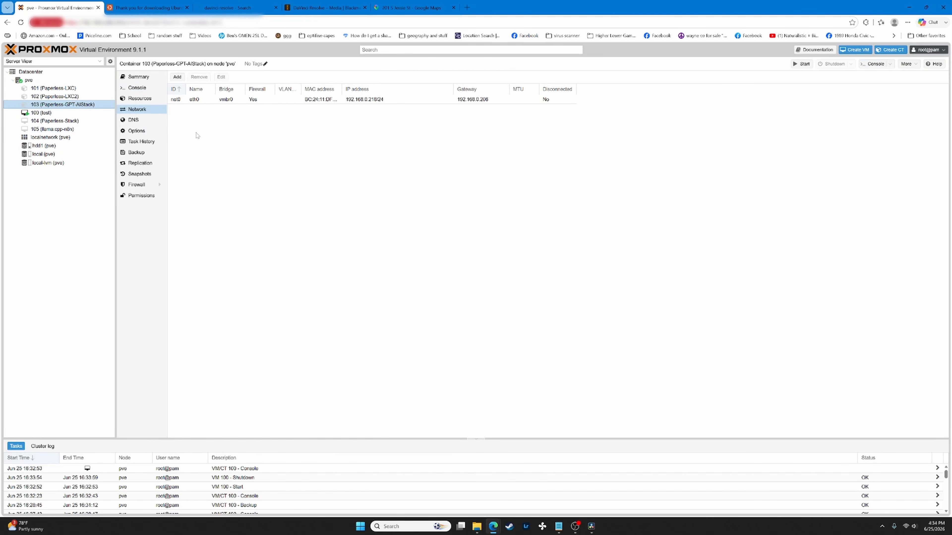
click(96, 112)
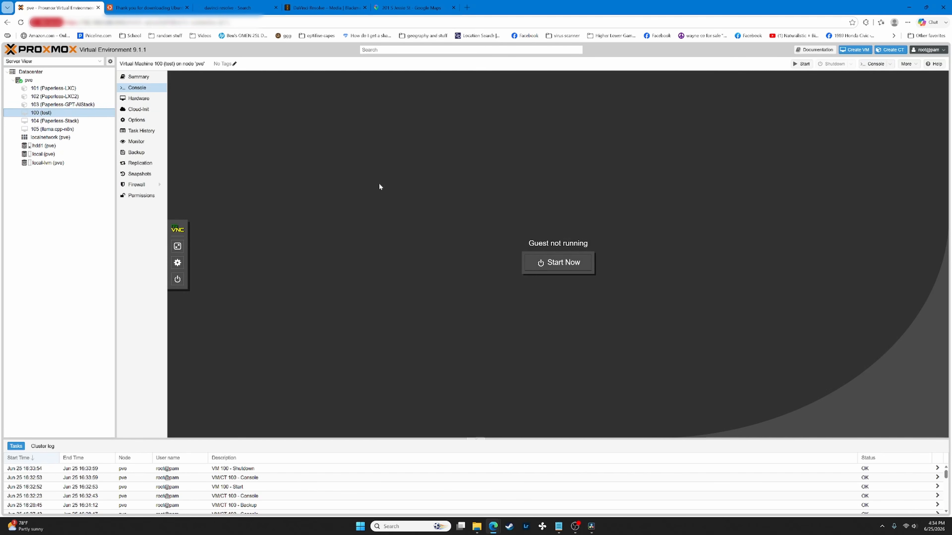
click(138, 77)
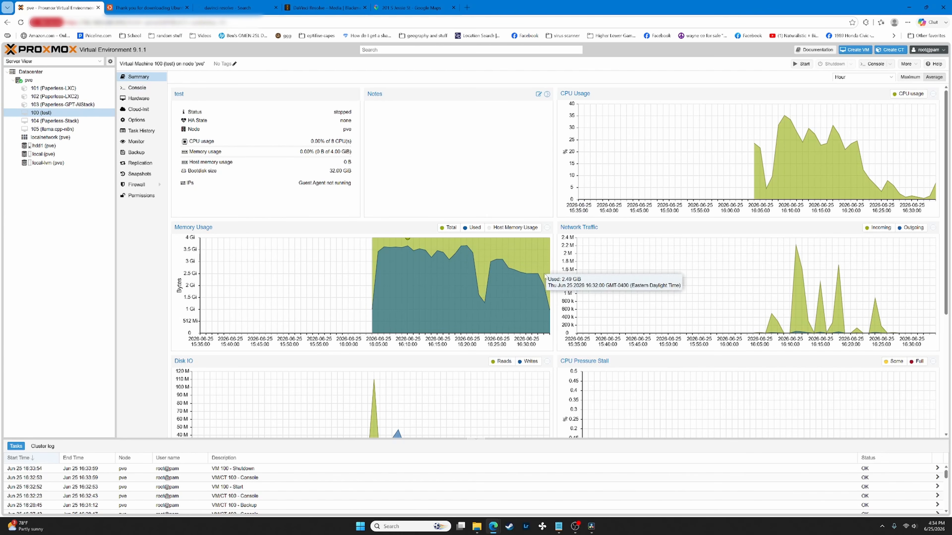
mouse_move(547, 312)
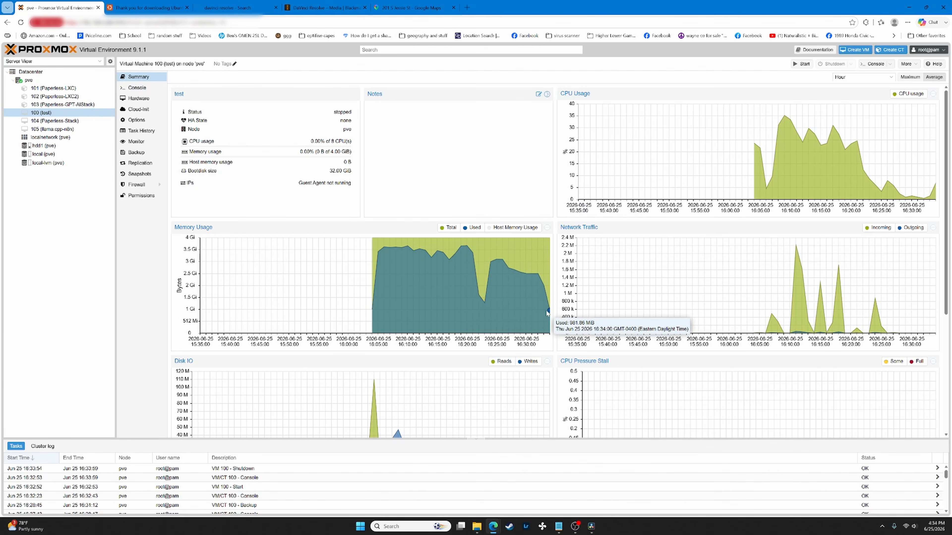